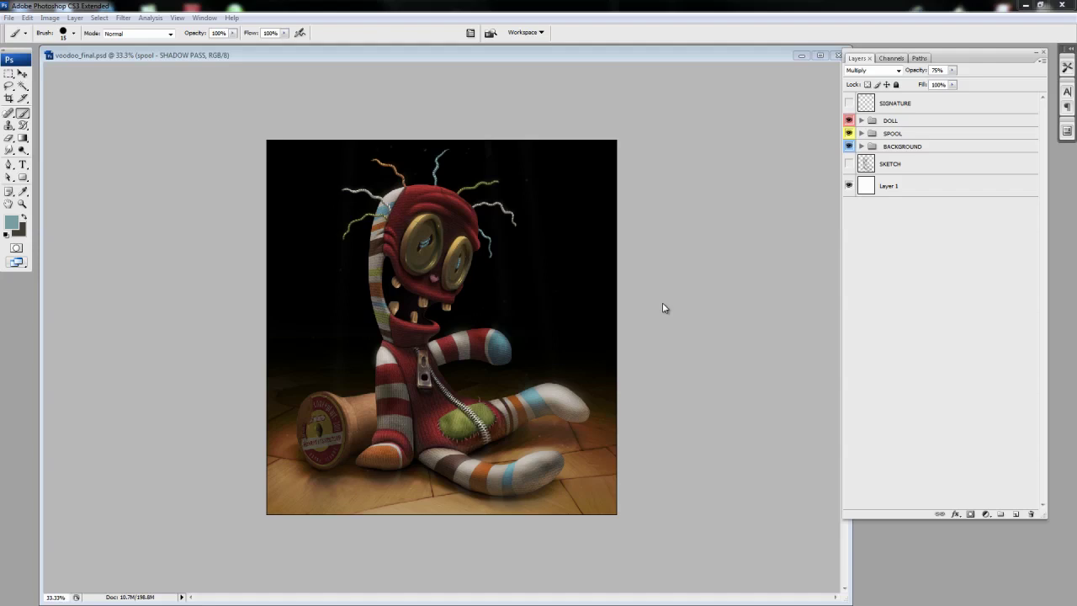
Step: Hide the DOLL layers from Layer 3 to LIGHT GLOW and every floor layer above floor - BASE COLOR
{"action": "left_click", "coordinate": [861, 120]}
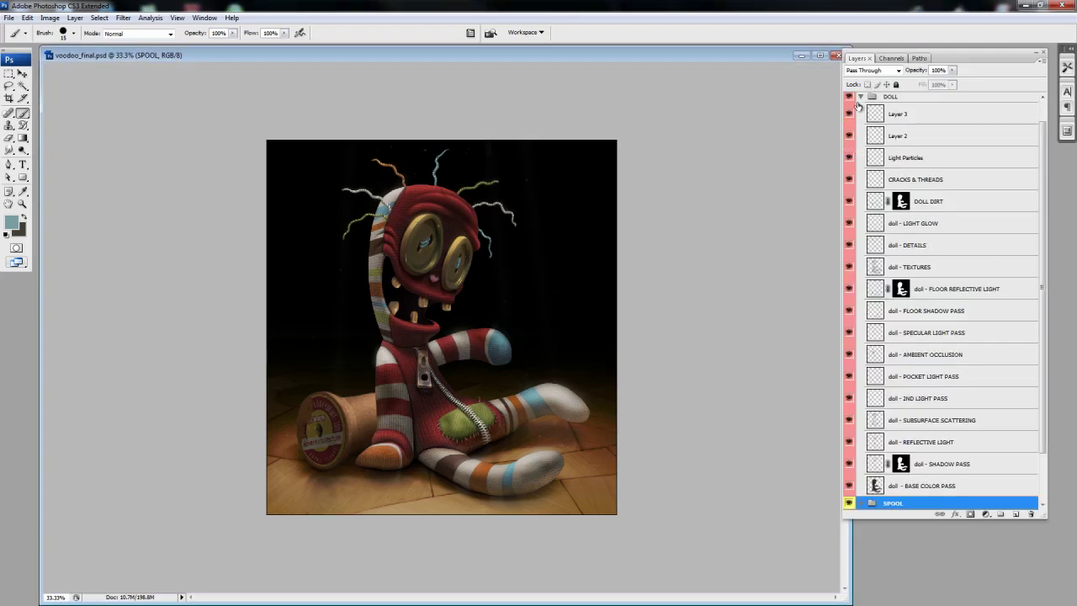
{"action": "left_click_drag", "start_coordinate": [848, 114], "coordinate": [849, 224]}
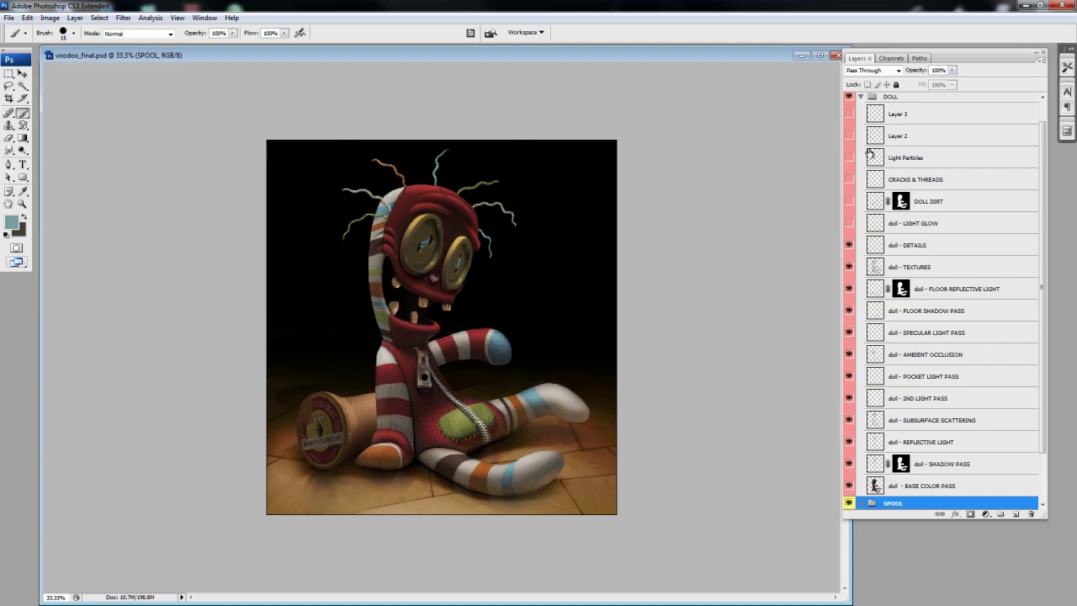
{"action": "left_click", "coordinate": [860, 97]}
{"action": "left_click", "coordinate": [860, 147]}
{"action": "left_click_drag", "start_coordinate": [850, 163], "coordinate": [849, 294]}
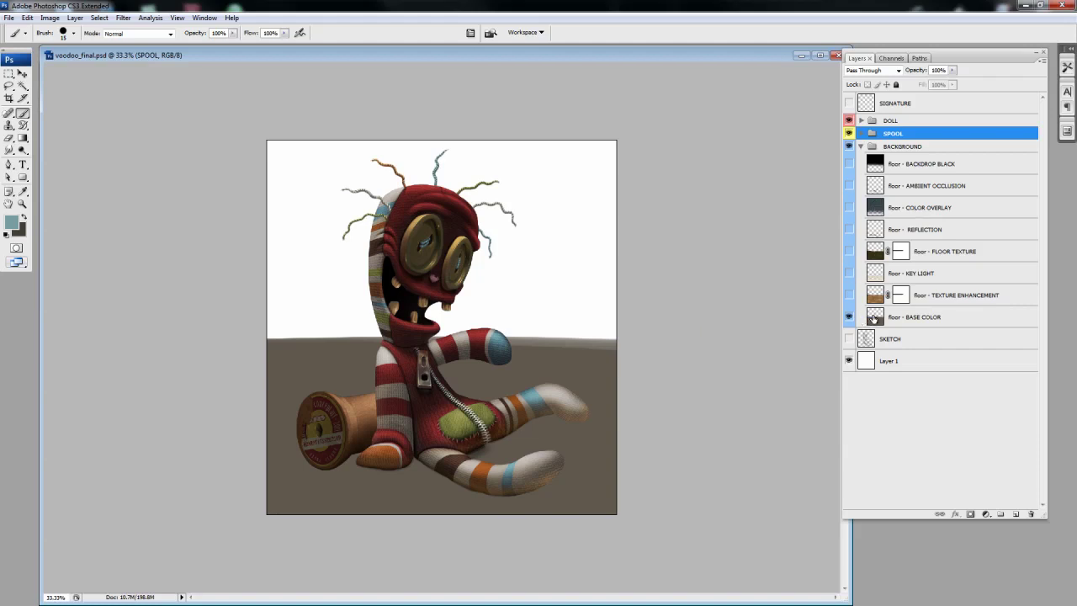
Step: With floor - BASE COLOR active and the Move tool chosen, show floor - TEXTURE ENHANCEMENT again
{"action": "left_click", "coordinate": [875, 317]}
{"action": "key", "text": "v"}
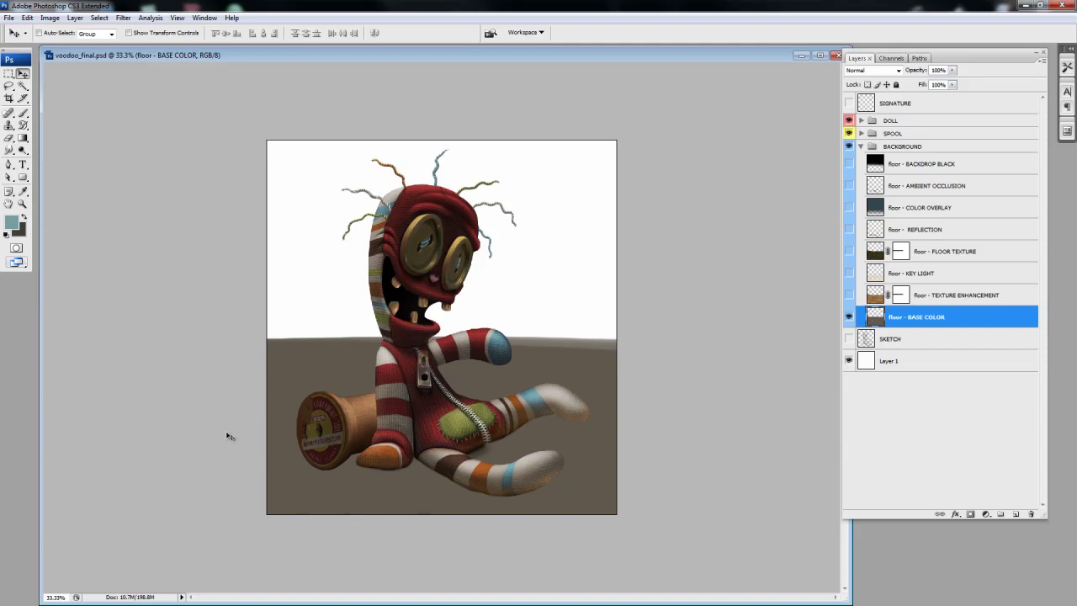
{"action": "left_click", "coordinate": [848, 295]}
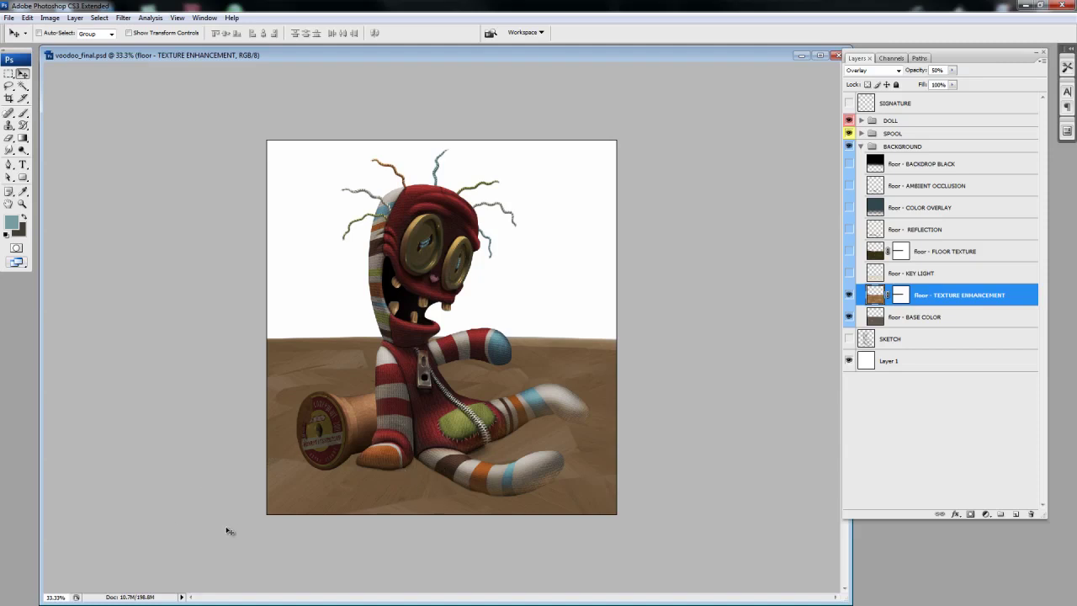
Step: Turn floor - KEY LIGHT back on and zoom in on the spool and legs to inspect
{"action": "left_click", "coordinate": [872, 276]}
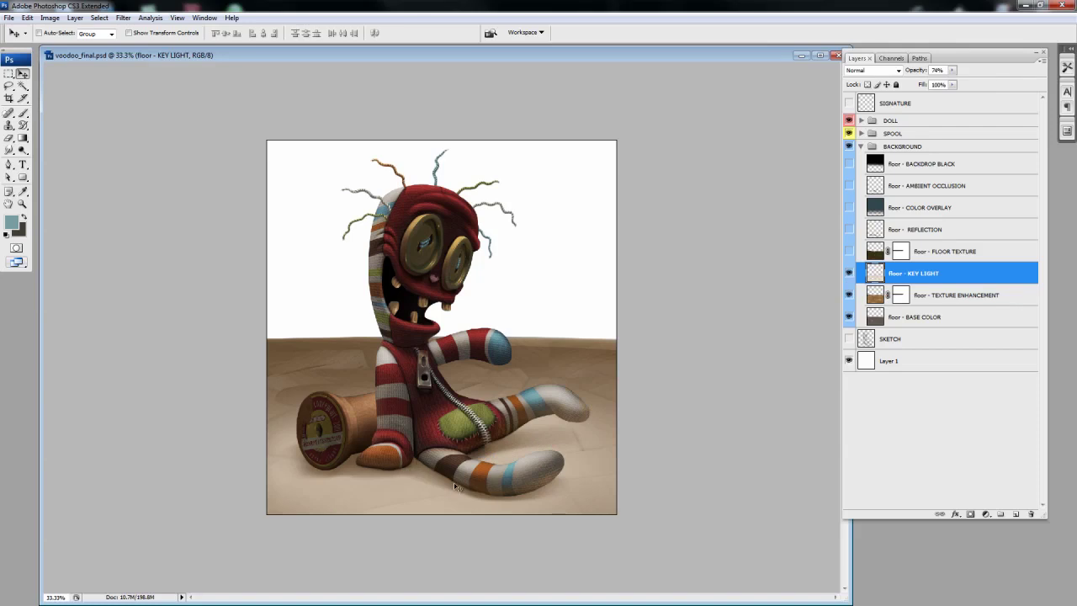
{"action": "left_click_drag", "start_coordinate": [278, 355], "coordinate": [501, 465]}
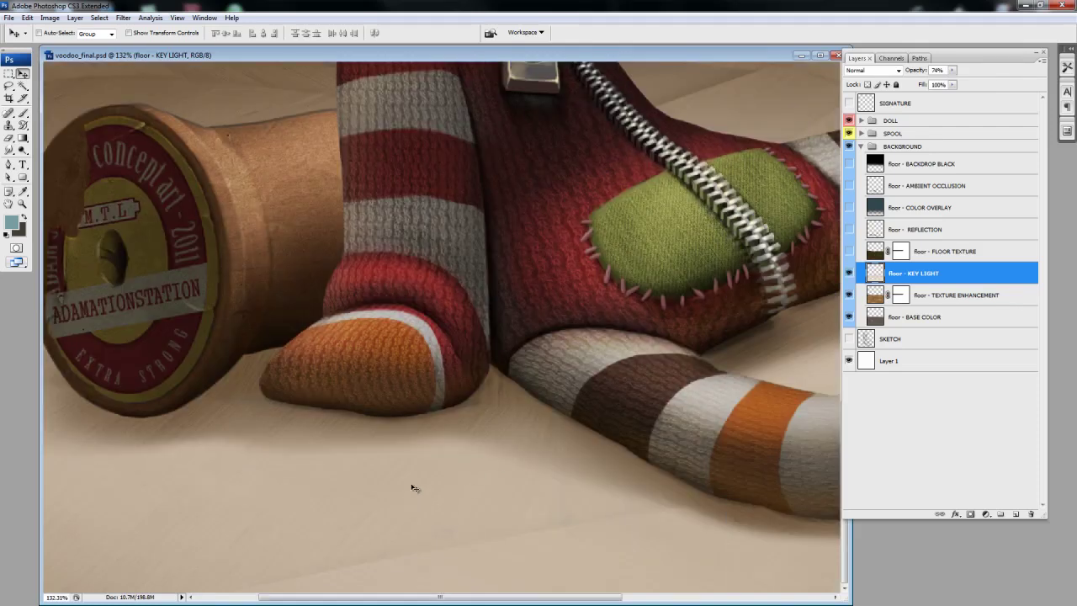
{"action": "key", "text": "ctrl+minus"}
{"action": "key", "text": "ctrl+minus"}
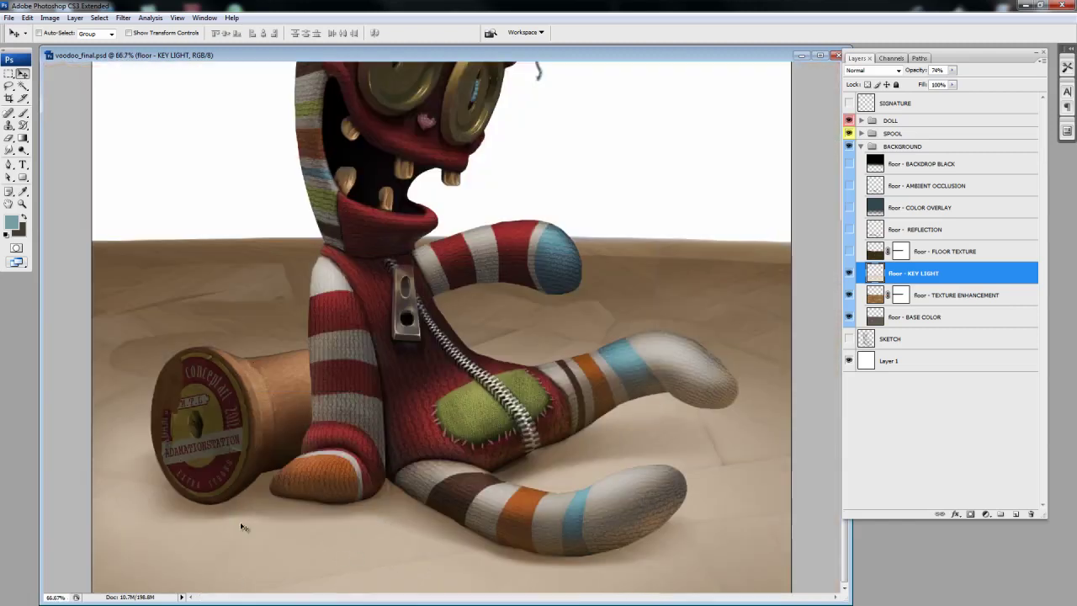
Step: Turn floor - FLOOR TEXTURE back on and make it the active layer
{"action": "left_click", "coordinate": [849, 251]}
{"action": "key", "text": "ctrl+minus"}
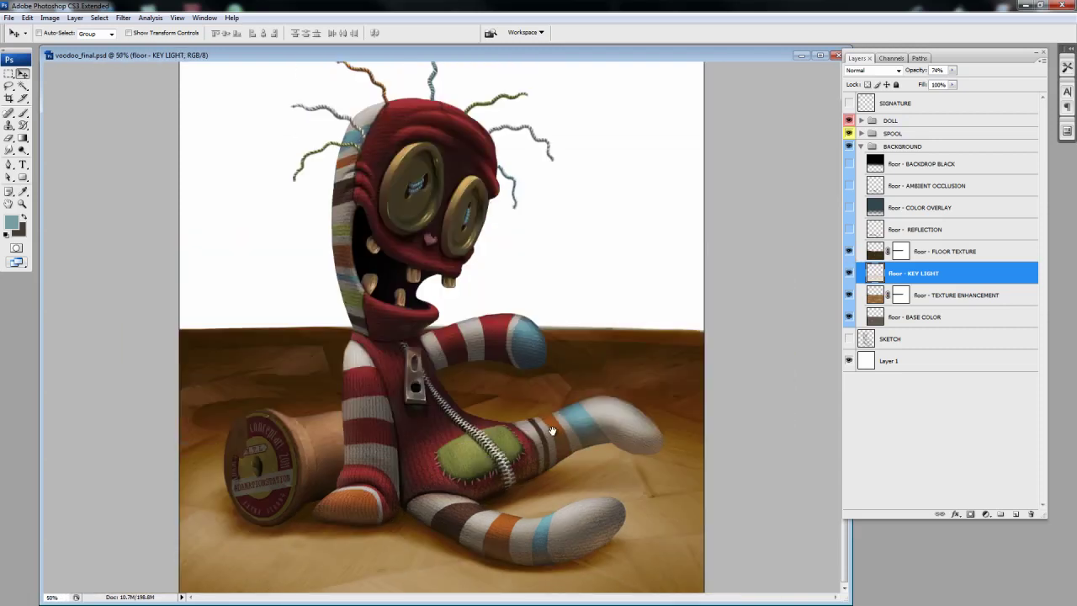
{"action": "left_click", "coordinate": [870, 258]}
{"action": "left_click", "coordinate": [875, 296]}
{"action": "left_click", "coordinate": [875, 253]}
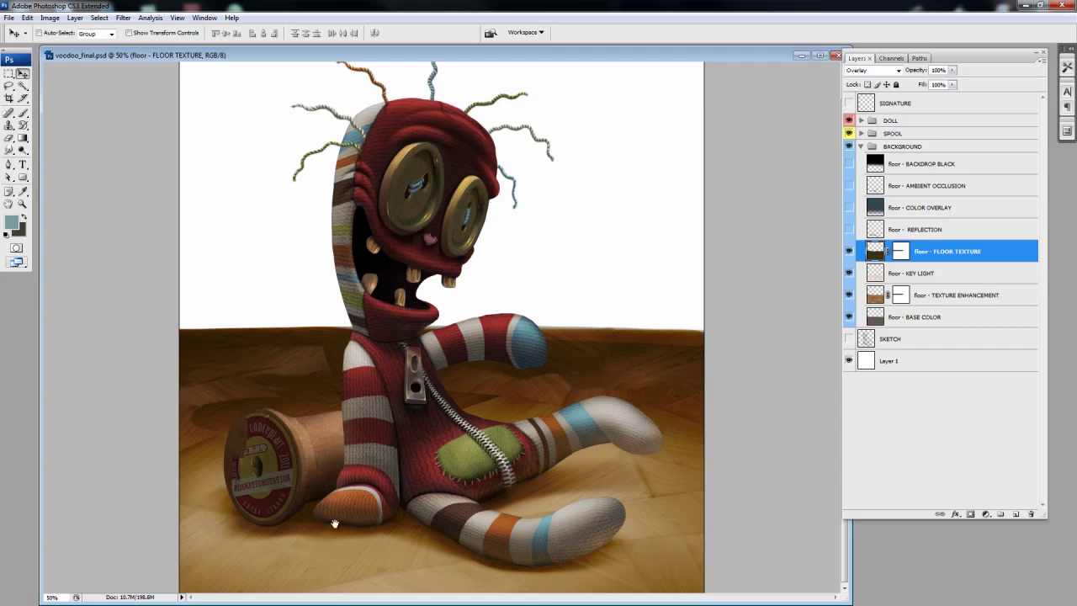
Step: Select floor - REFLECTION and turn its visibility back on
{"action": "left_click", "coordinate": [881, 234]}
{"action": "left_click", "coordinate": [849, 230]}
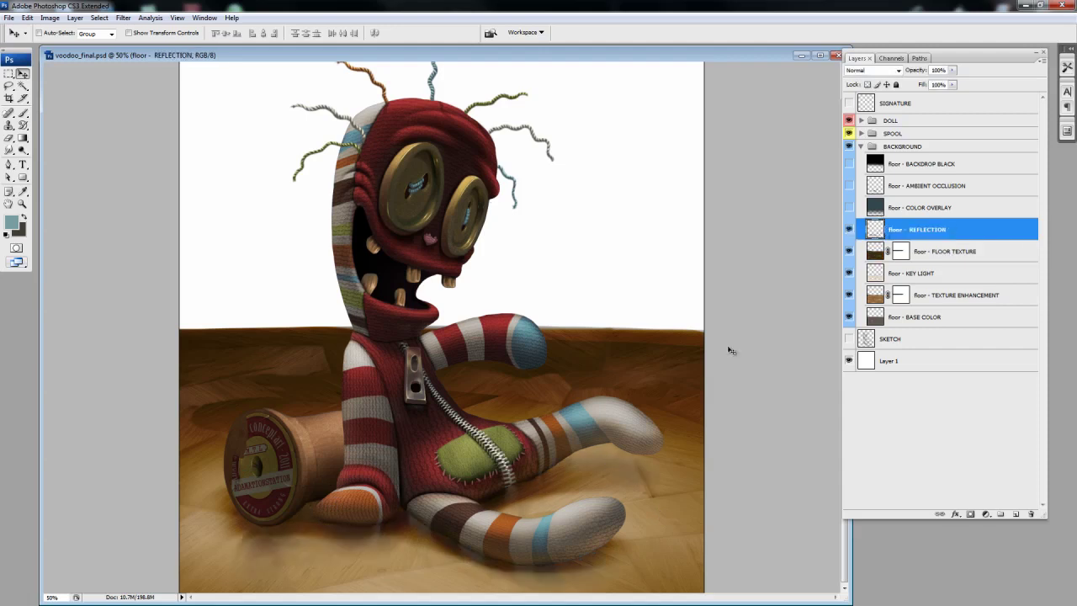
{"action": "left_click", "coordinate": [851, 229]}
Step: Sample a dark brown-grey colour with the Brush and pick the spool shadow layer from the image
{"action": "key", "text": "b"}
{"action": "left_click", "coordinate": [424, 502], "text": "alt"}
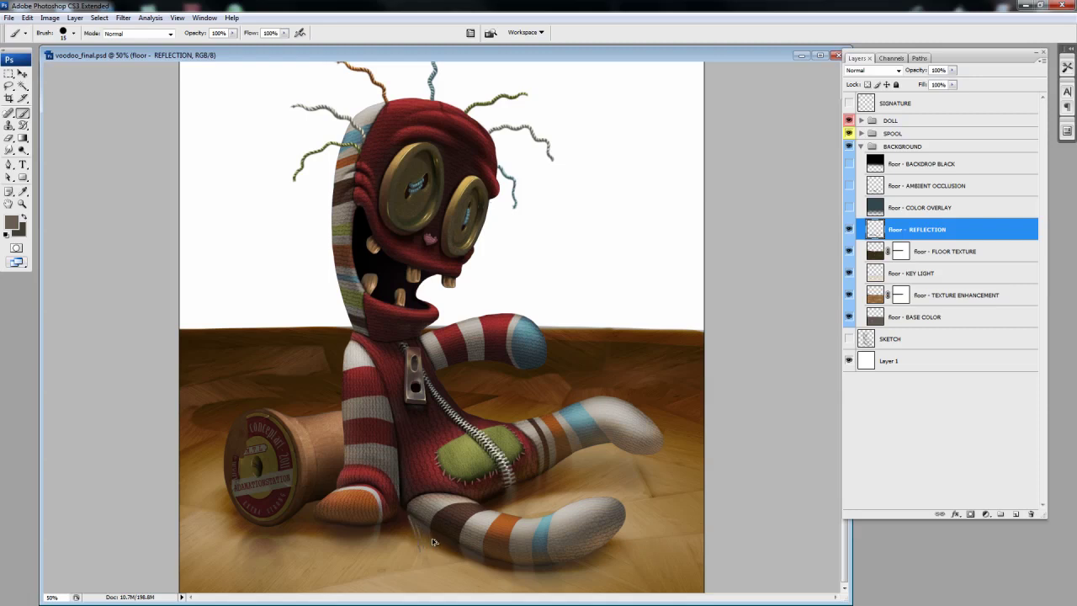
{"action": "left_click", "coordinate": [435, 541], "text": "ctrl"}
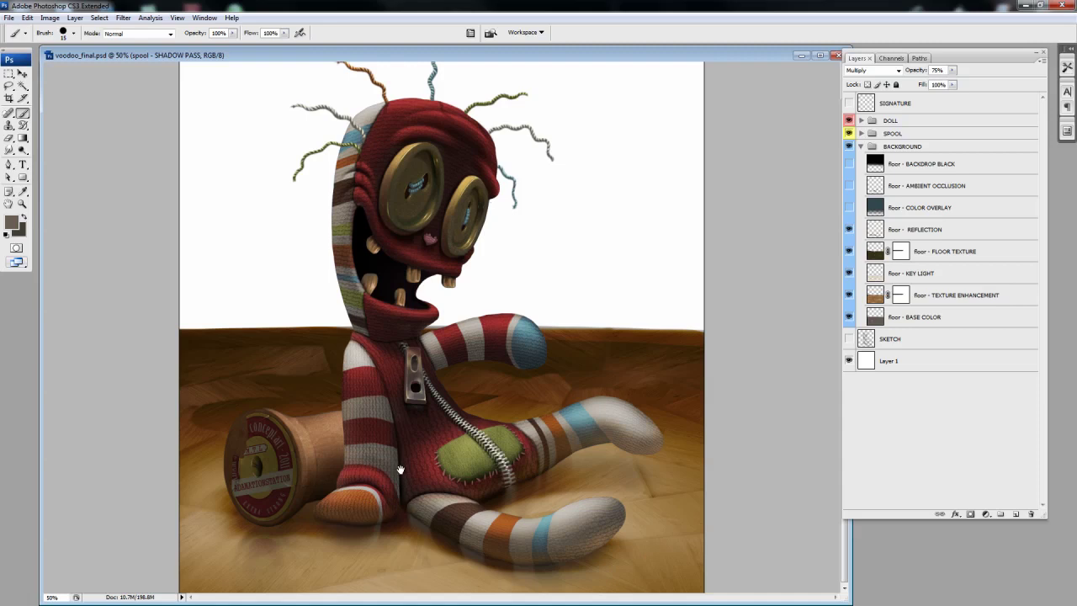
Step: Show floor - COLOR OVERLAY and make it the active layer
{"action": "scroll", "coordinate": [397, 437], "scroll_direction": "up", "scroll_amount": 1}
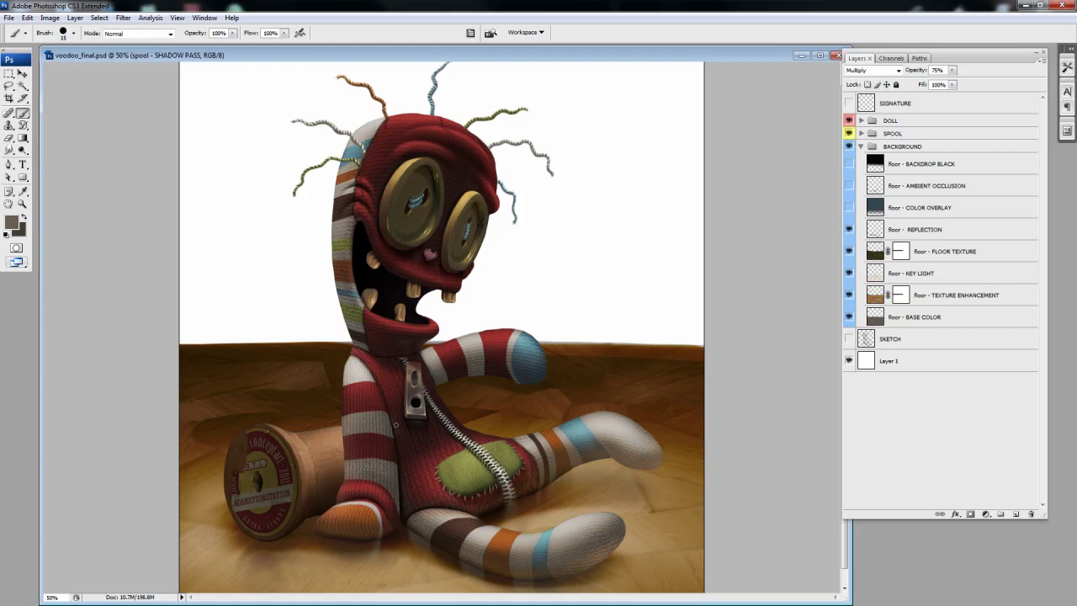
{"action": "scroll", "coordinate": [441, 347], "scroll_direction": "down", "scroll_amount": 1}
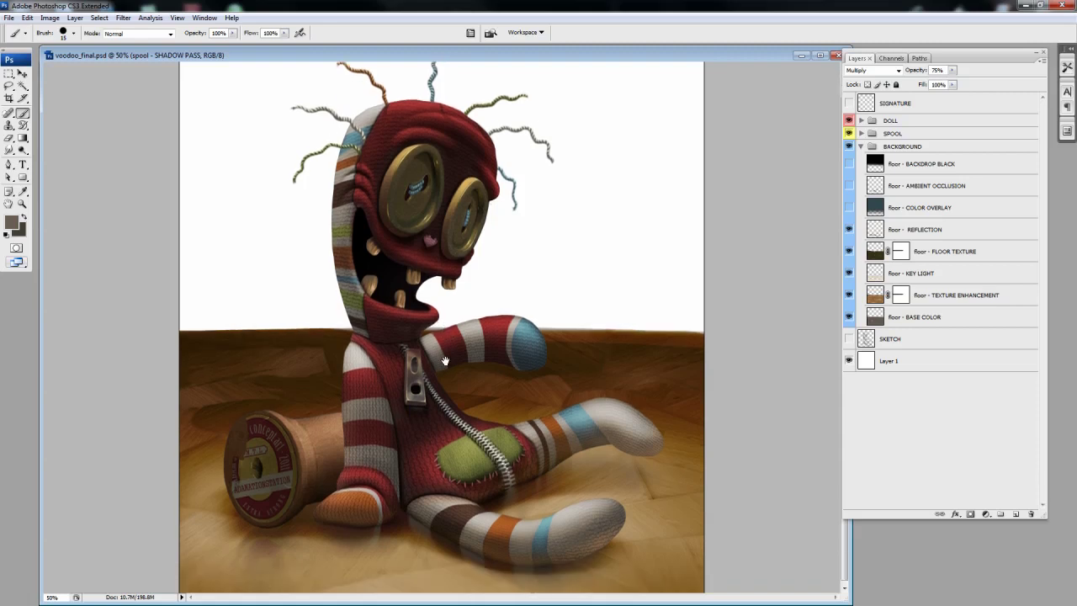
{"action": "left_click", "coordinate": [848, 207]}
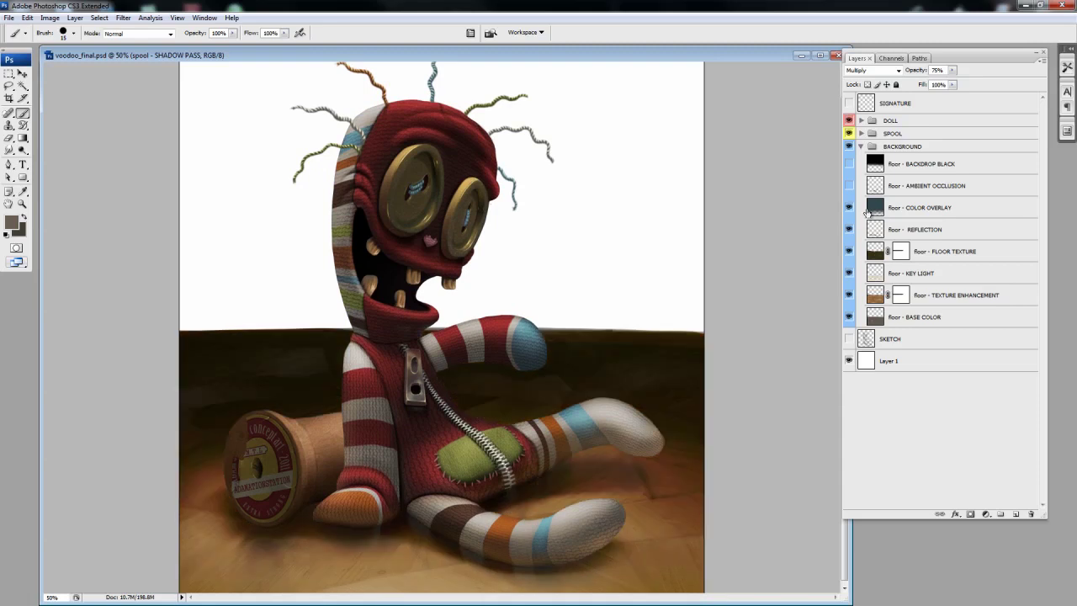
{"action": "left_click", "coordinate": [876, 209]}
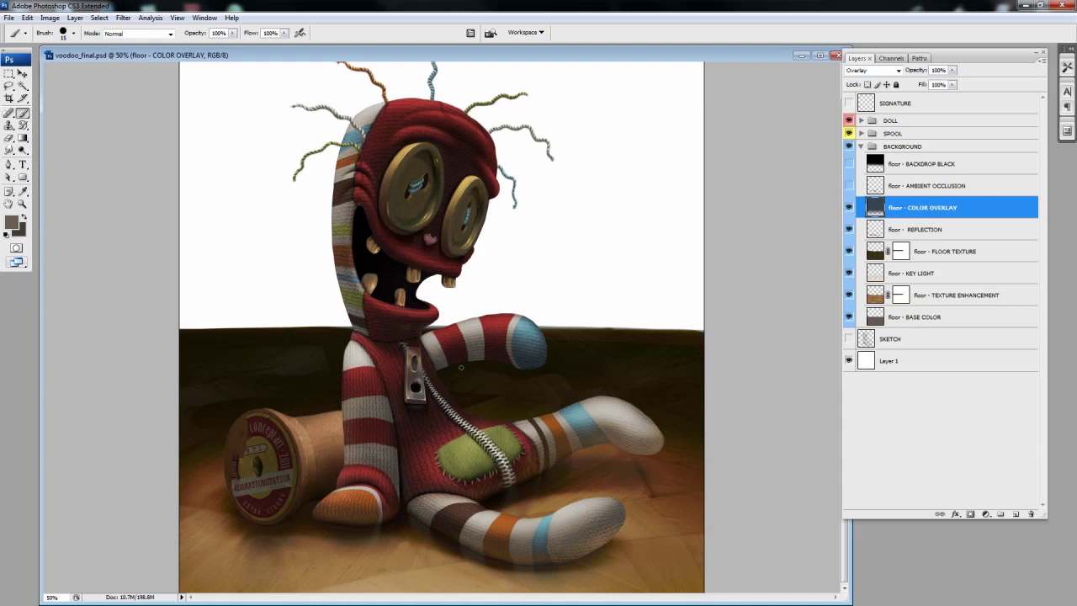
{"action": "left_click", "coordinate": [849, 207], "text": "alt"}
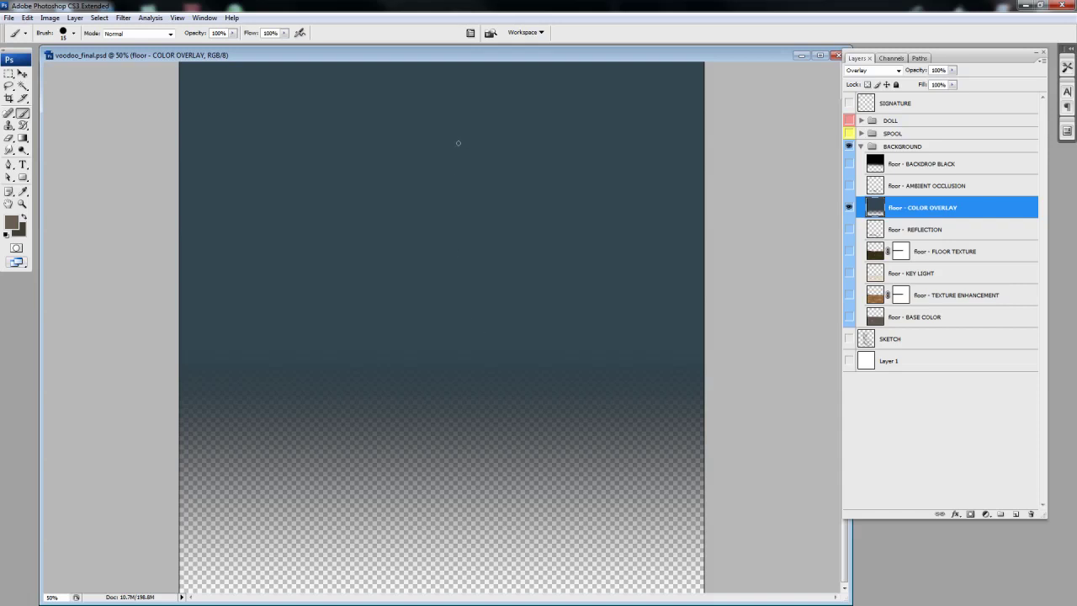
{"action": "left_click", "coordinate": [848, 207], "text": "alt"}
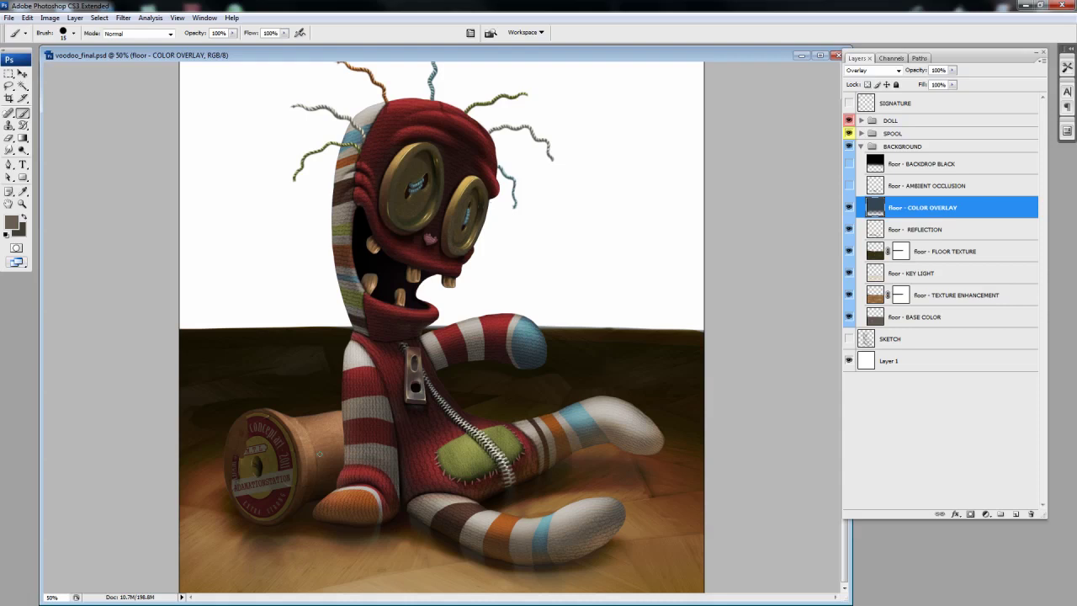
Step: Turn on floor - AMBIENT OCCLUSION, then zoom and pan to check the sock and floor boards
{"action": "left_click", "coordinate": [894, 186]}
{"action": "left_click", "coordinate": [848, 185]}
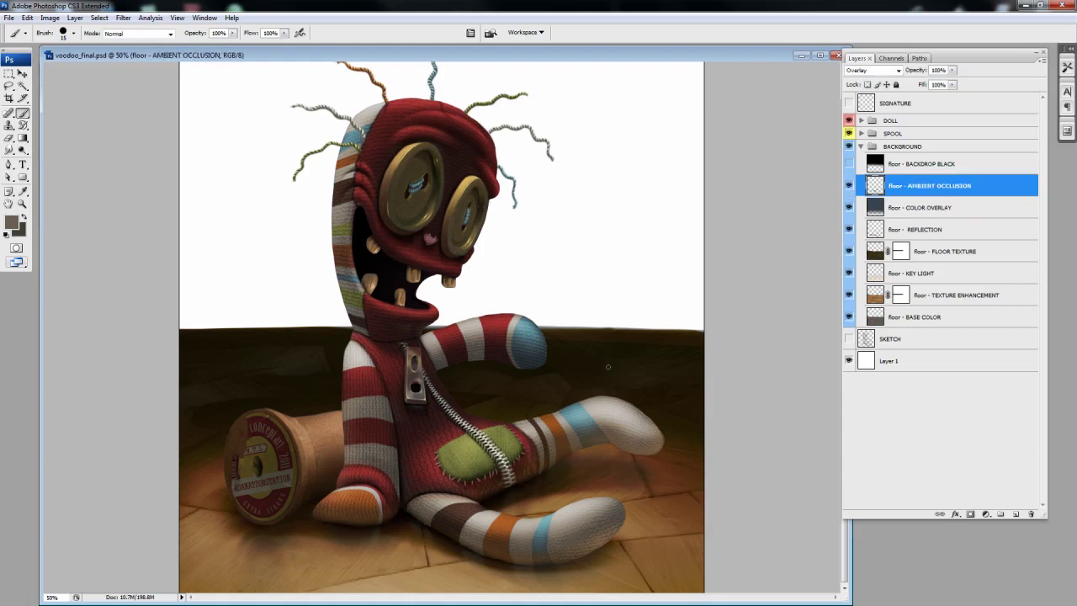
{"action": "left_click_drag", "start_coordinate": [556, 385], "coordinate": [701, 497]}
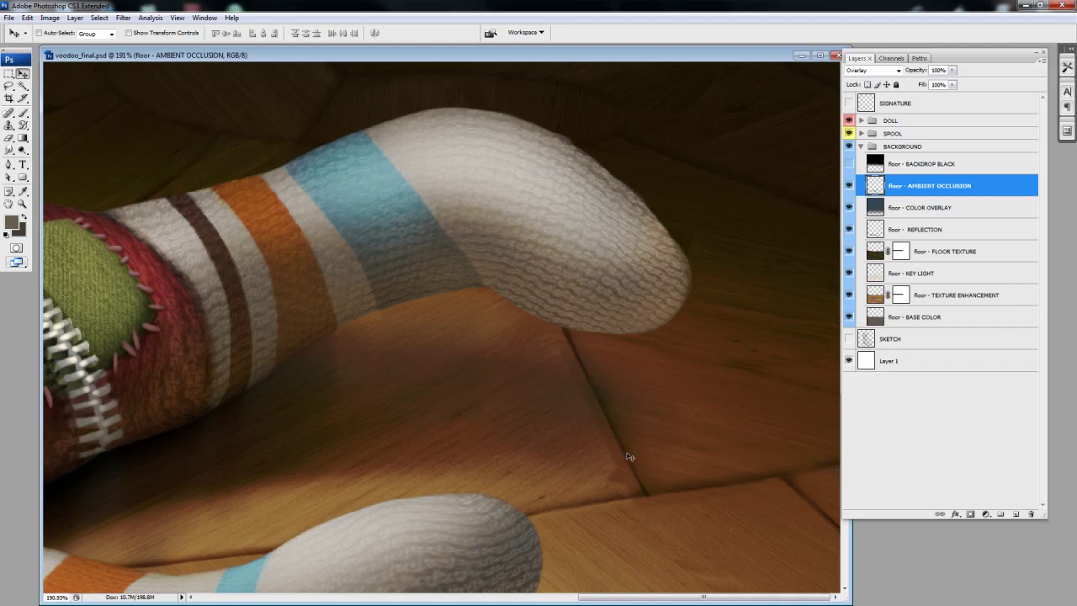
{"action": "left_click", "coordinate": [653, 495], "text": "alt"}
{"action": "left_click", "coordinate": [652, 495], "text": "alt"}
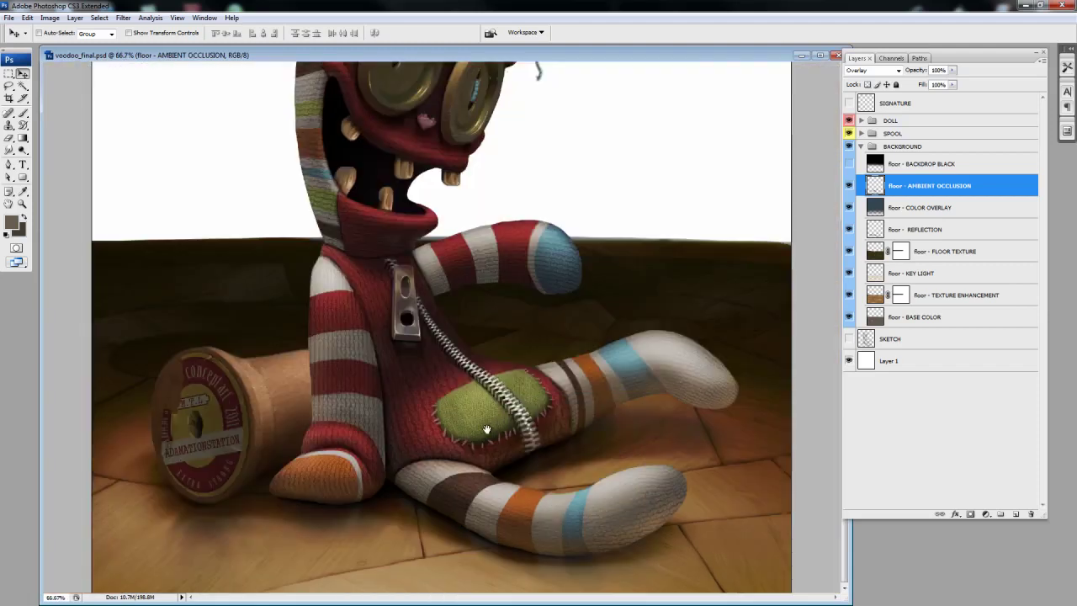
{"action": "left_click_drag", "start_coordinate": [493, 423], "coordinate": [580, 455]}
{"action": "left_click_drag", "start_coordinate": [721, 464], "coordinate": [746, 410]}
Step: Show floor - BACKDROP BLACK and zoom out to 33.3% to see the whole illustration
{"action": "left_click", "coordinate": [849, 163]}
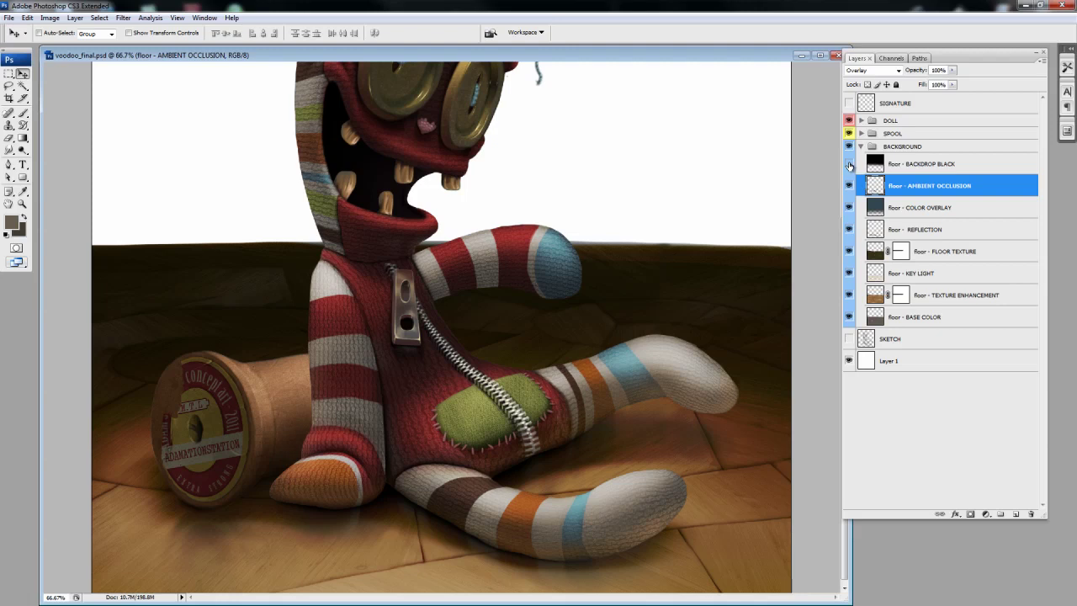
{"action": "key", "text": "ctrl+minus"}
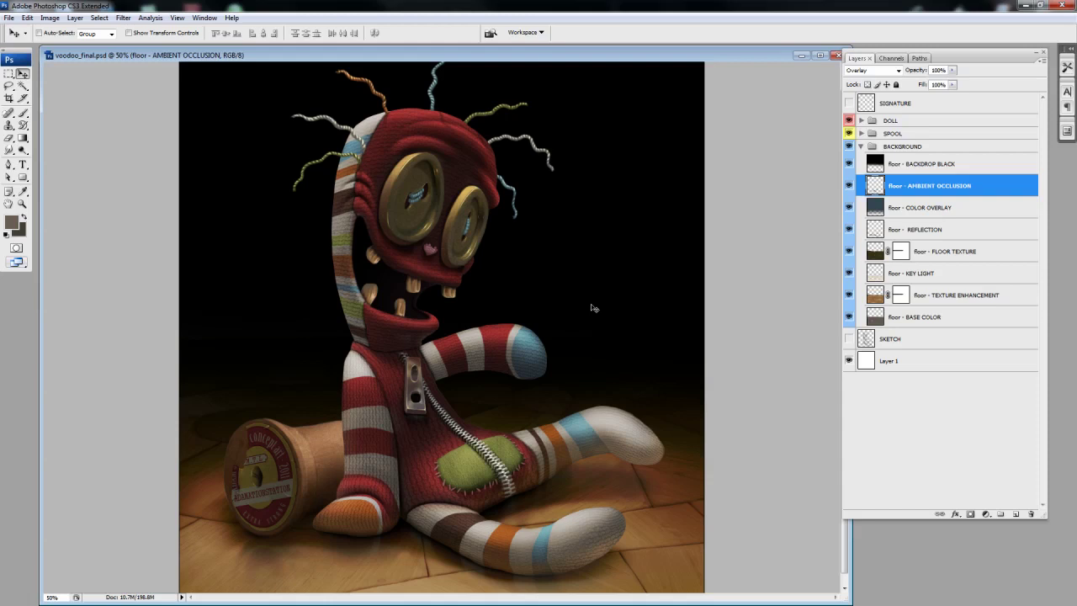
{"action": "key", "text": "ctrl+minus"}
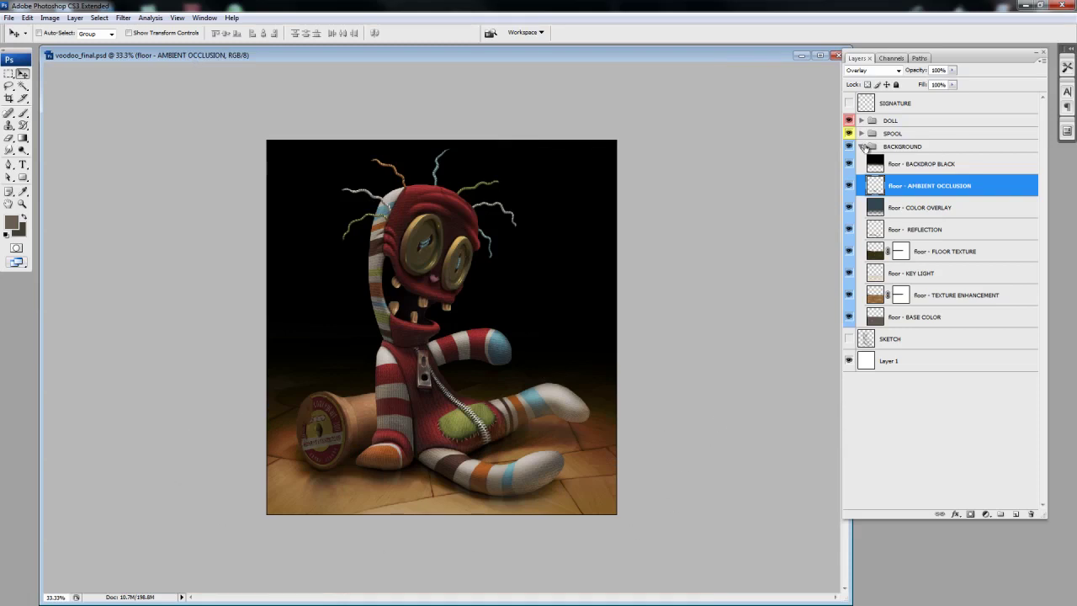
Step: Collapse BACKGROUND, expand SPOOL, and toggle the spool layer off and back on
{"action": "left_click", "coordinate": [865, 147]}
{"action": "left_click", "coordinate": [861, 133]}
{"action": "left_click", "coordinate": [849, 151]}
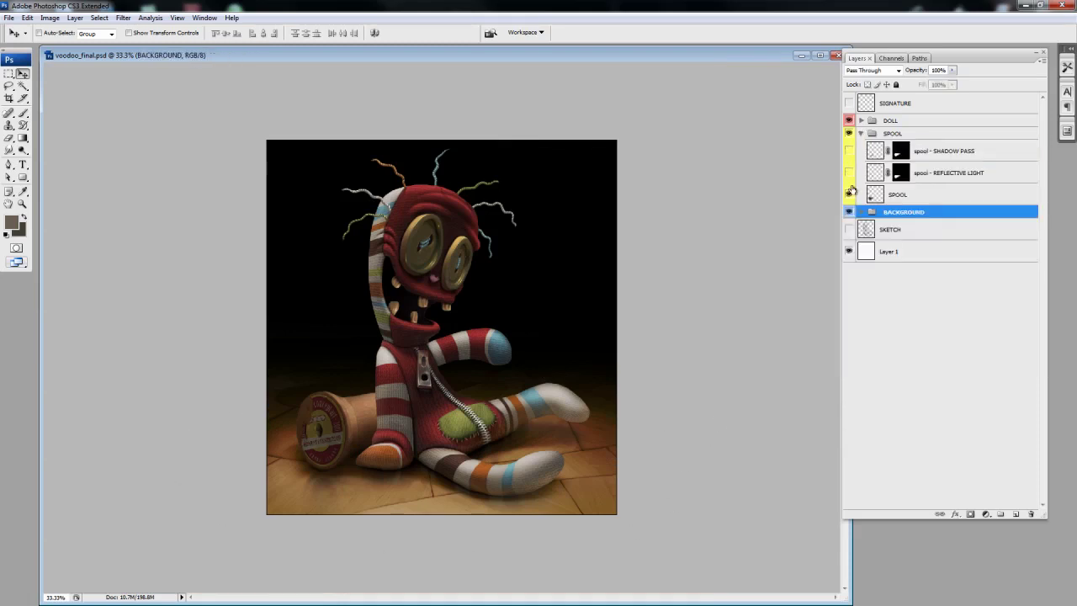
{"action": "scroll", "coordinate": [477, 410], "scroll_direction": "up", "scroll_amount": 3}
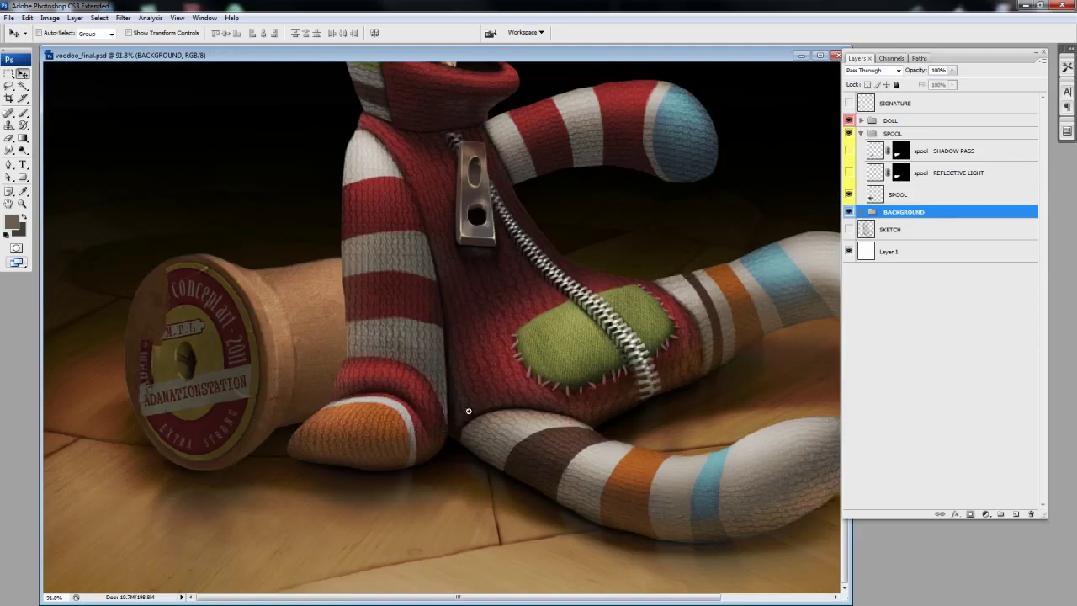
{"action": "scroll", "coordinate": [358, 404], "scroll_direction": "up", "scroll_amount": 1}
{"action": "scroll", "coordinate": [353, 397], "scroll_direction": "up", "scroll_amount": 1}
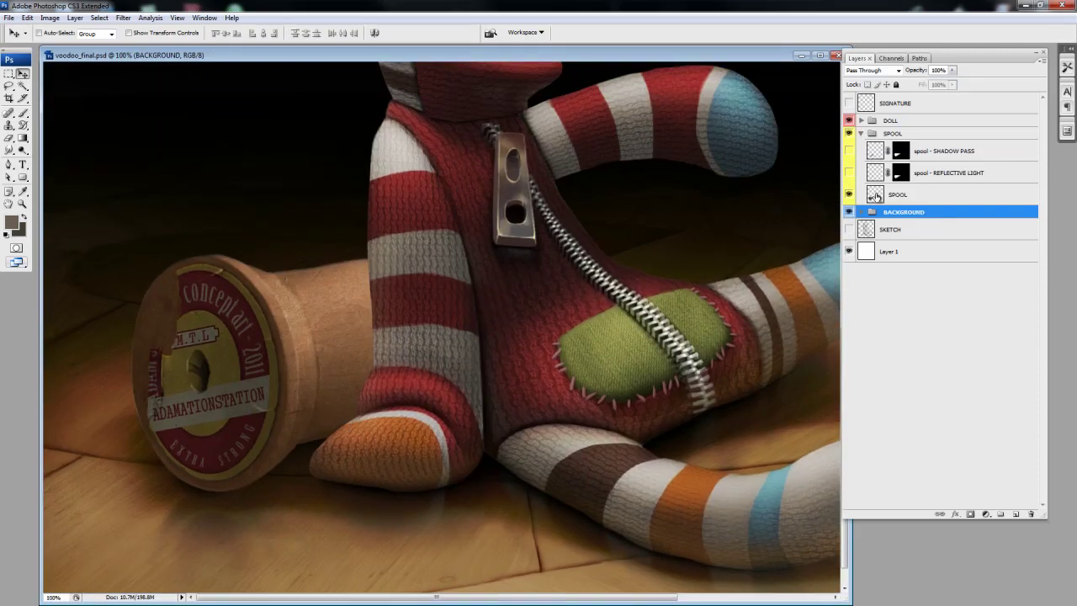
{"action": "left_click", "coordinate": [849, 194]}
{"action": "left_click", "coordinate": [879, 196]}
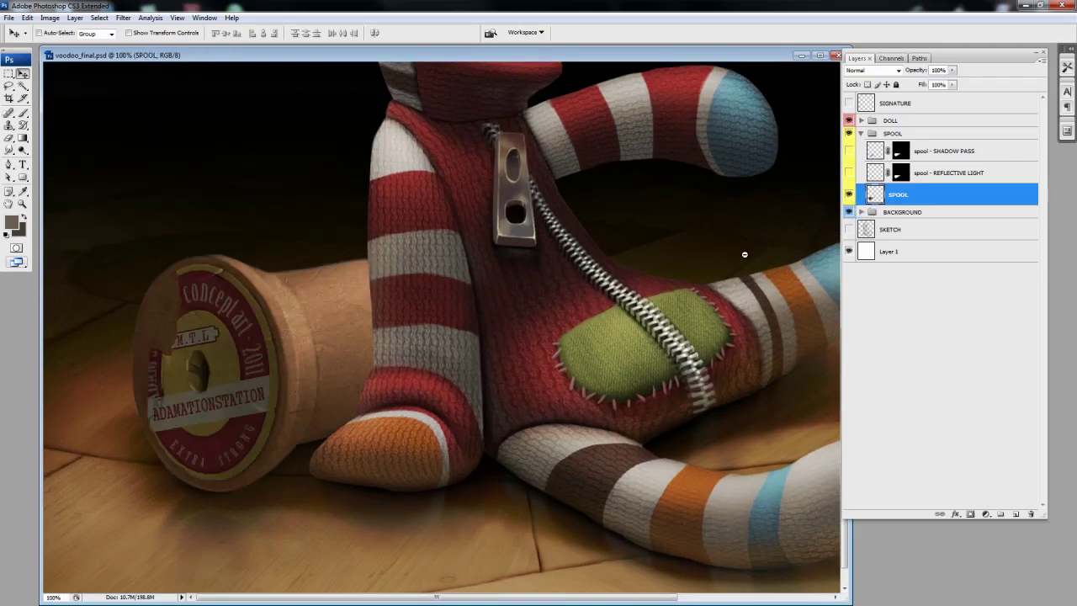
{"action": "scroll", "coordinate": [589, 324], "scroll_direction": "down", "scroll_amount": 1}
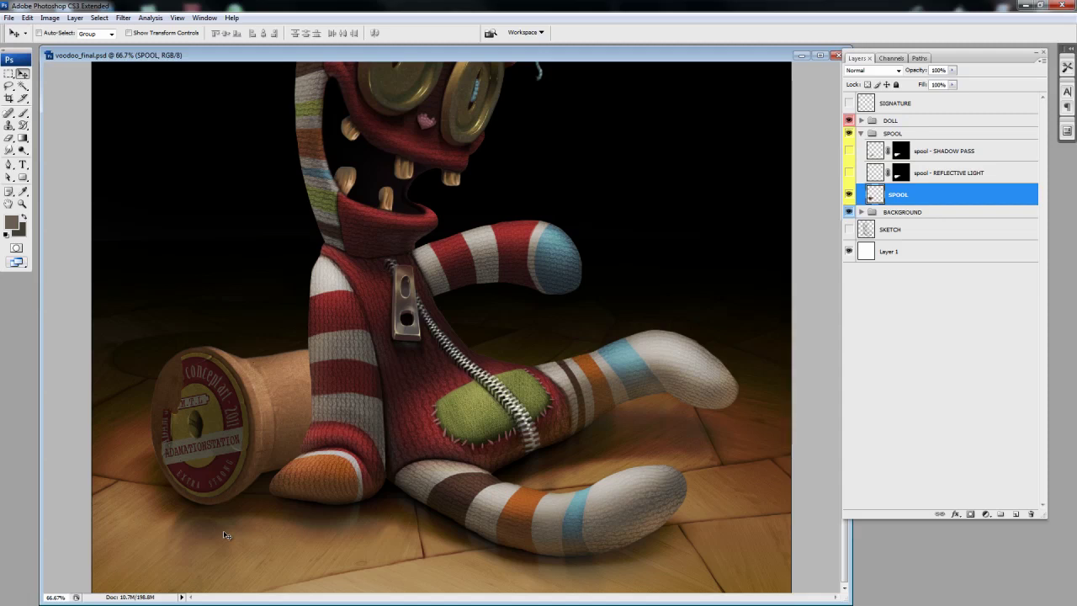
Step: Zoom in and pan around the spool and orange foot, then zoom back out
{"action": "mouse_move", "coordinate": [149, 300]}
{"action": "left_mouse_down"}
{"action": "mouse_move", "coordinate": [445, 440]}
{"action": "mouse_move", "coordinate": [602, 403]}
{"action": "left_mouse_up"}
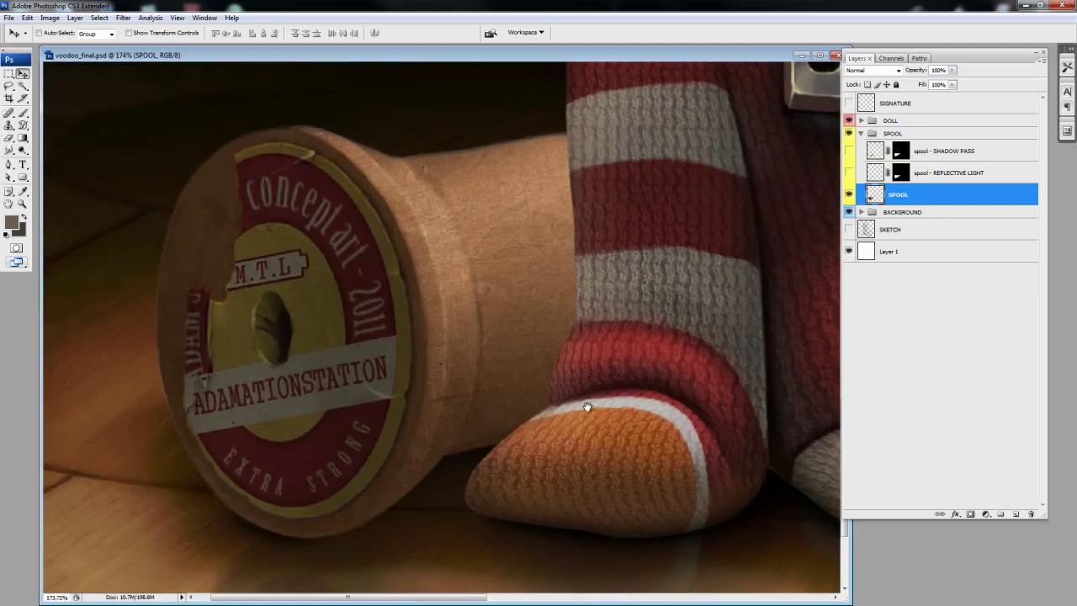
{"action": "left_click_drag", "start_coordinate": [351, 264], "coordinate": [315, 340]}
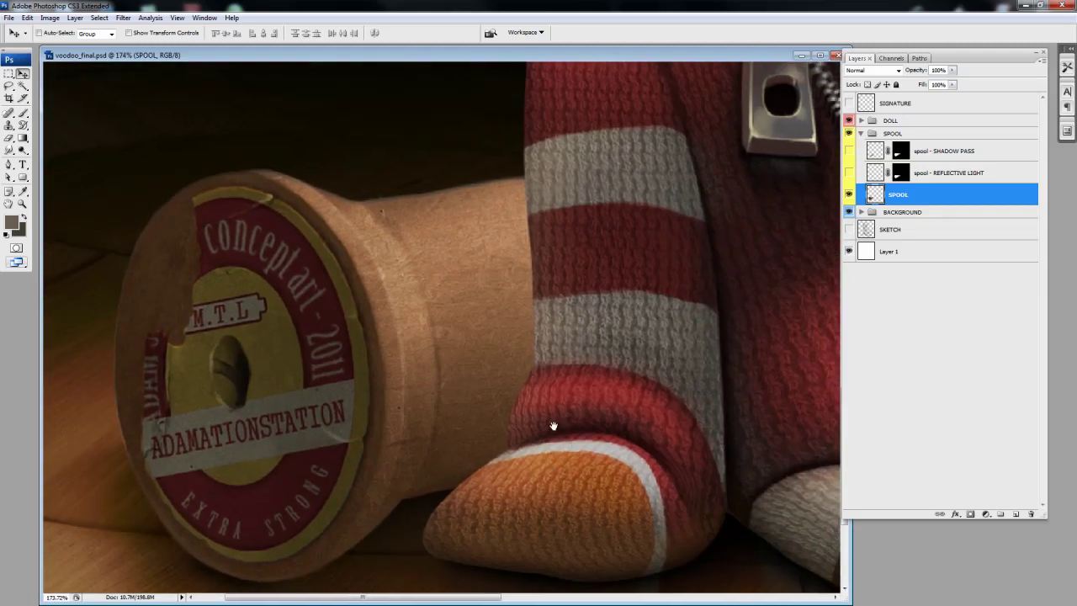
{"action": "left_click_drag", "start_coordinate": [541, 400], "coordinate": [530, 384]}
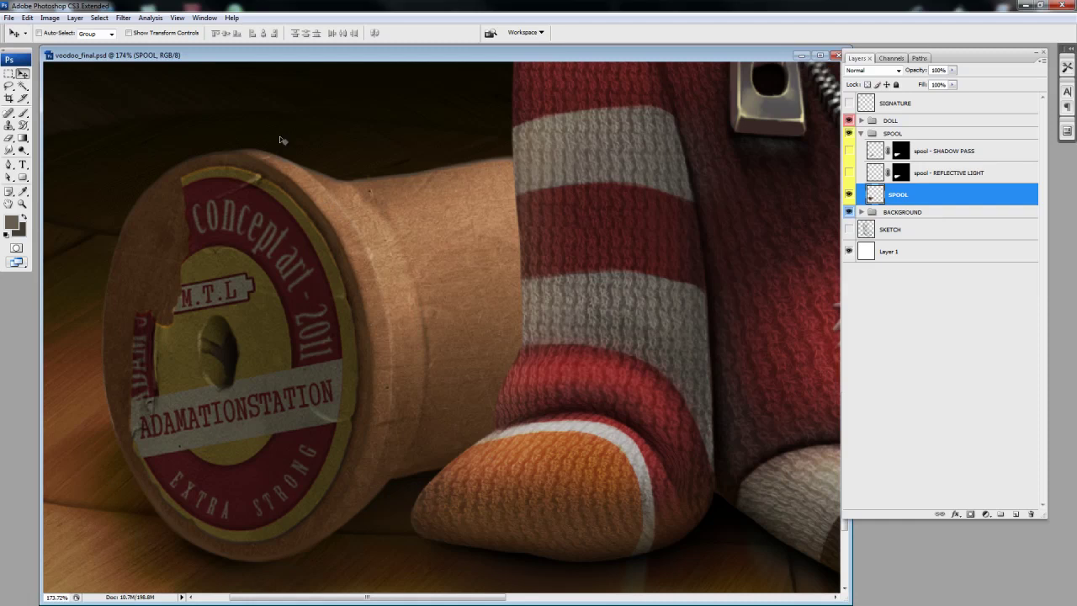
{"action": "left_click_drag", "start_coordinate": [329, 310], "coordinate": [325, 301]}
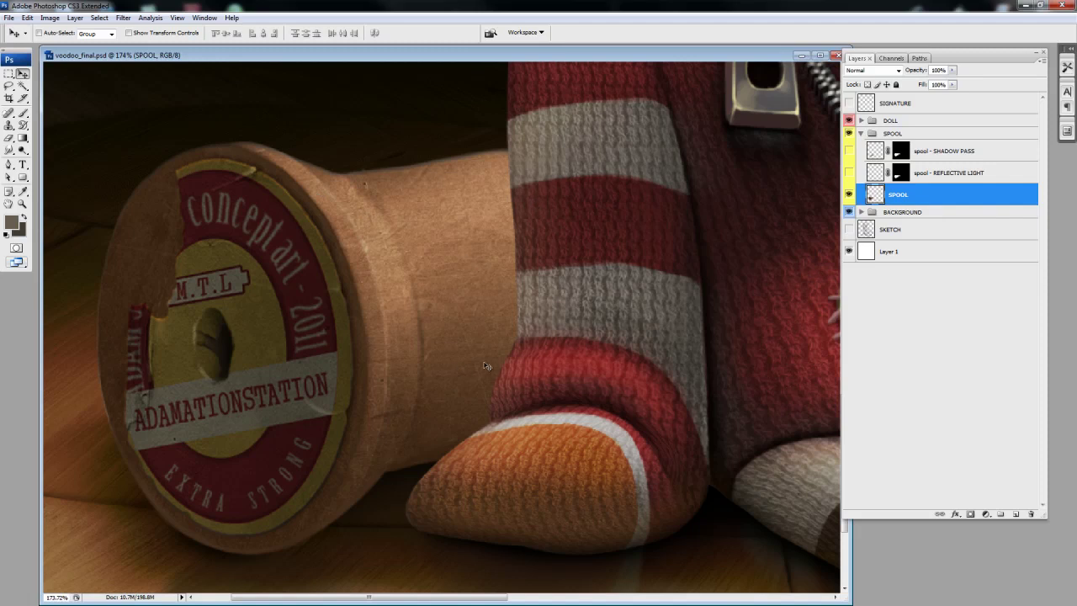
{"action": "left_click_drag", "start_coordinate": [475, 332], "coordinate": [485, 322]}
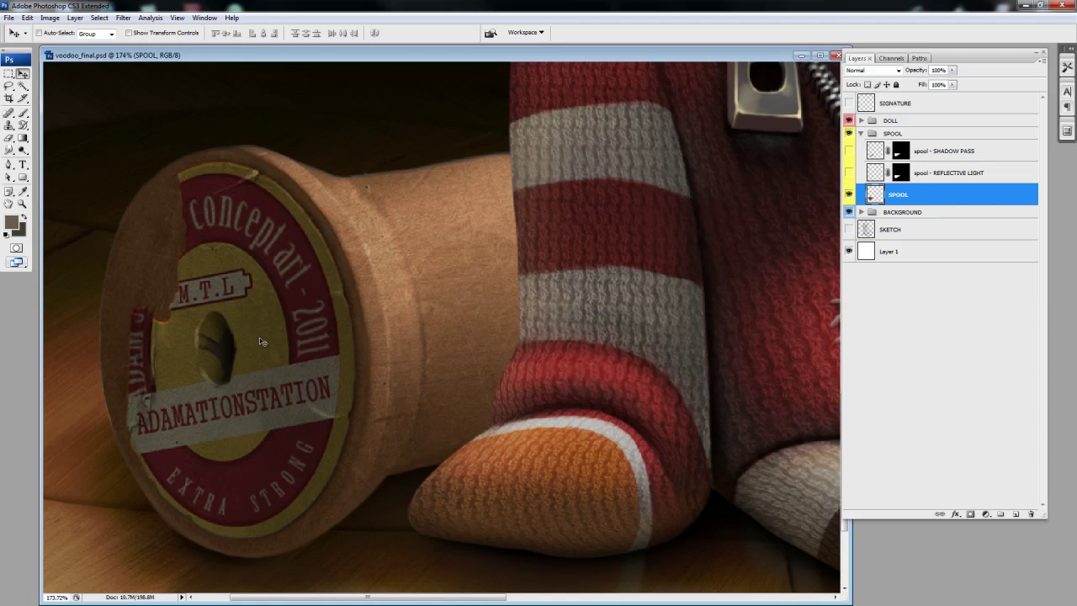
{"action": "left_click_drag", "start_coordinate": [336, 274], "coordinate": [349, 280]}
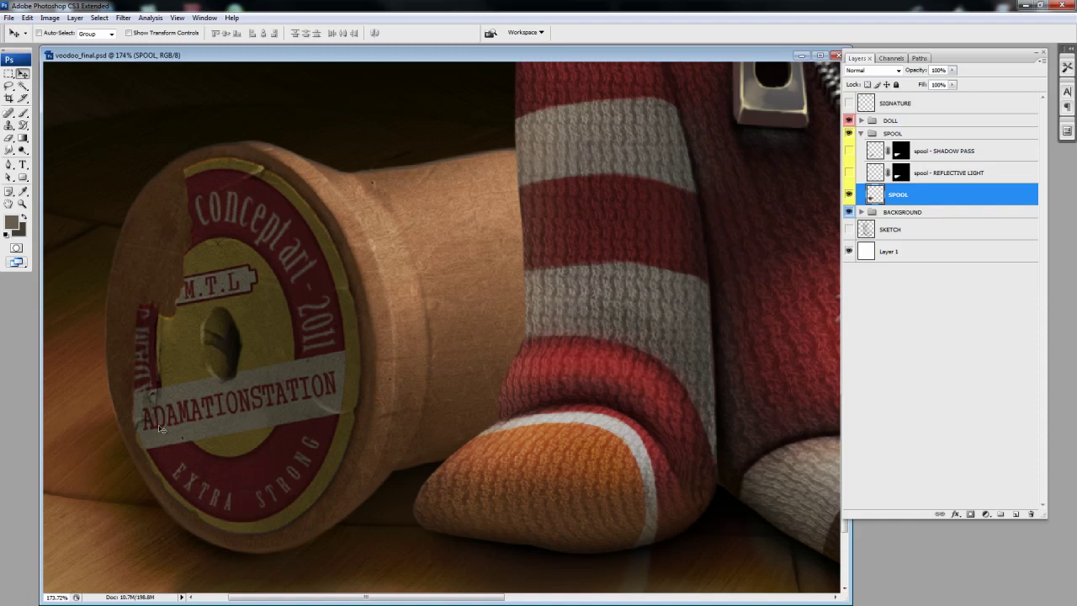
{"action": "scroll", "coordinate": [242, 416], "scroll_direction": "down", "scroll_amount": 2}
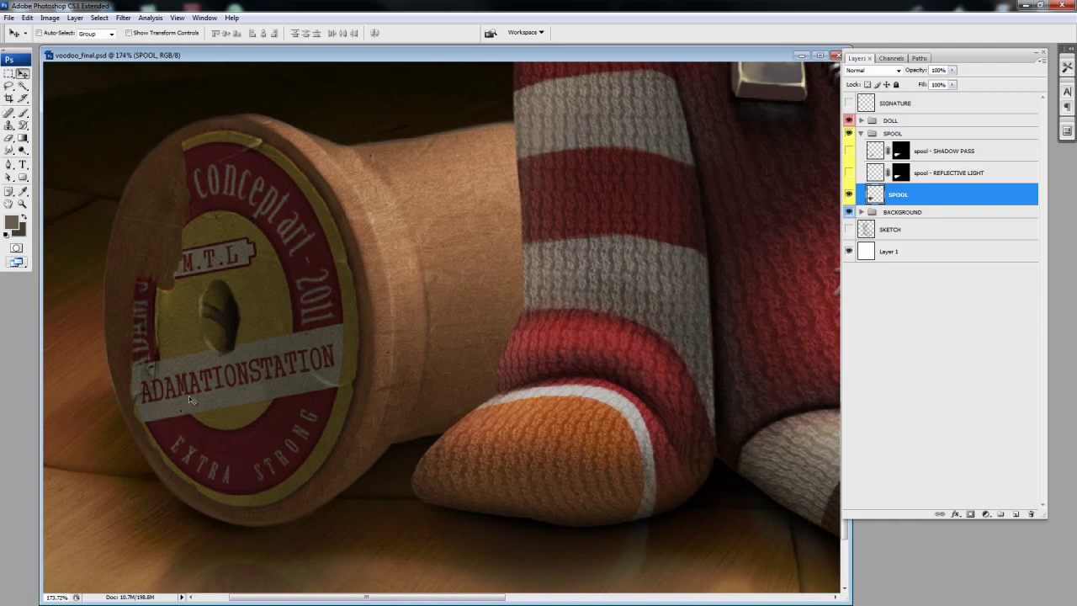
{"action": "scroll", "coordinate": [325, 362], "scroll_direction": "down", "scroll_amount": 1}
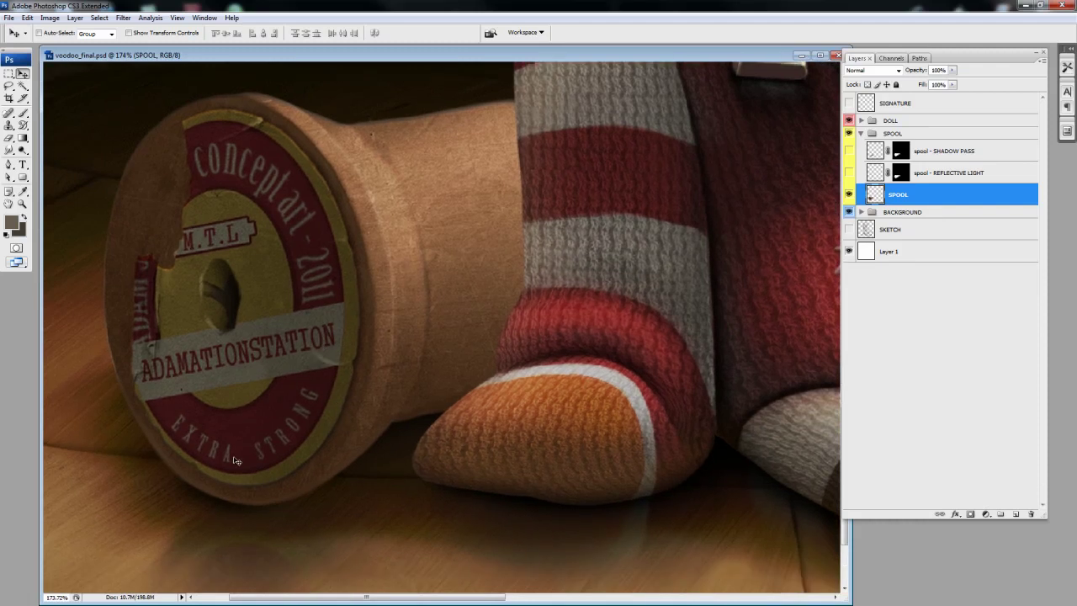
{"action": "key", "text": "ctrl+minus"}
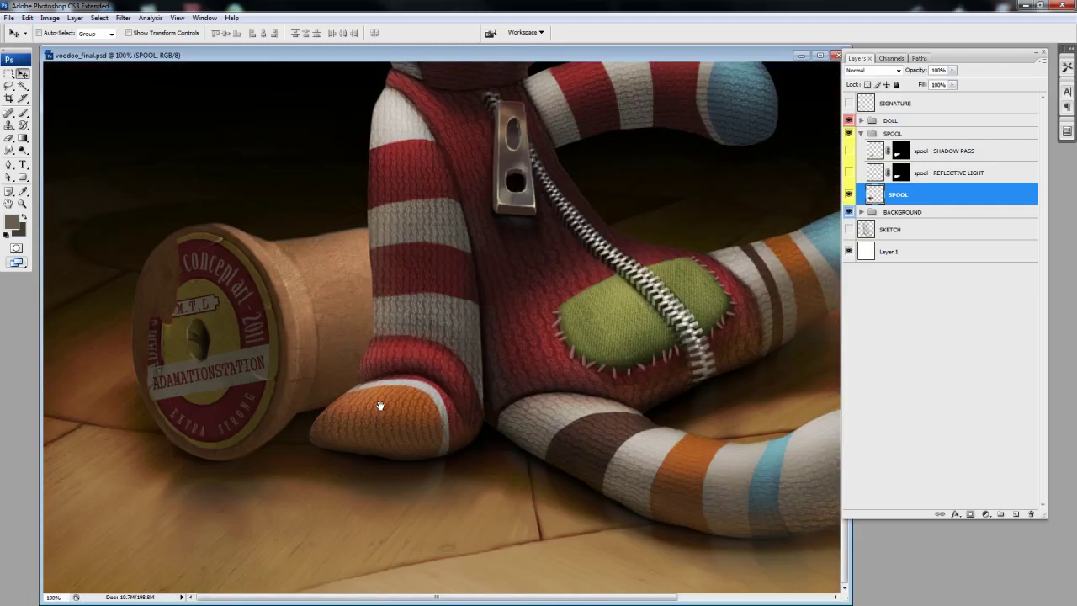
{"action": "key", "text": "ctrl+minus"}
Step: Enable spool - SHADOW PASS (Multiply, 75%) and toggle it off and on to compare
{"action": "left_click", "coordinate": [856, 152]}
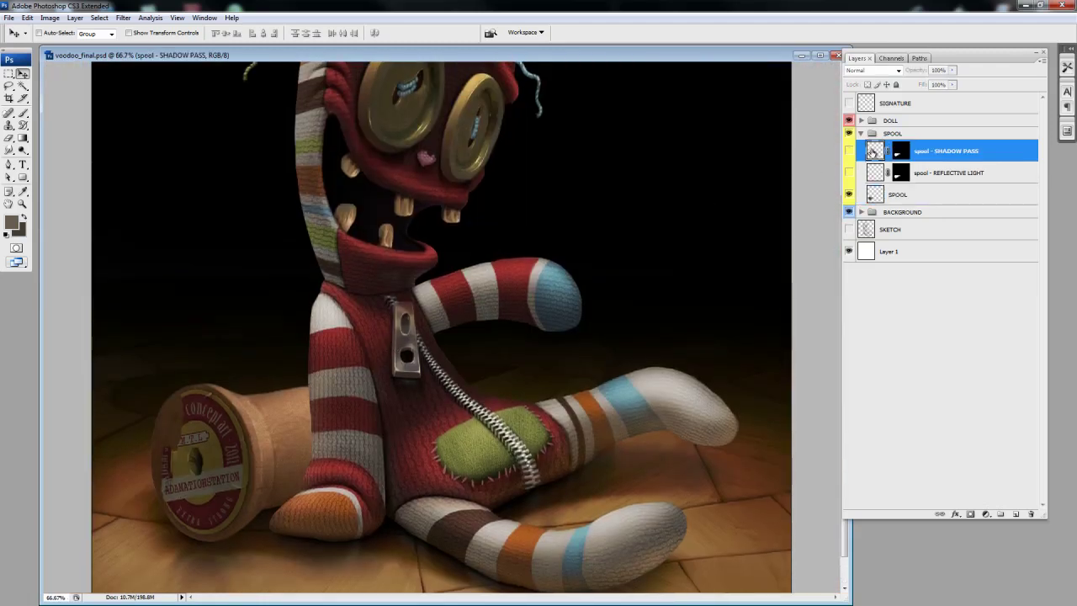
{"action": "left_click", "coordinate": [850, 151]}
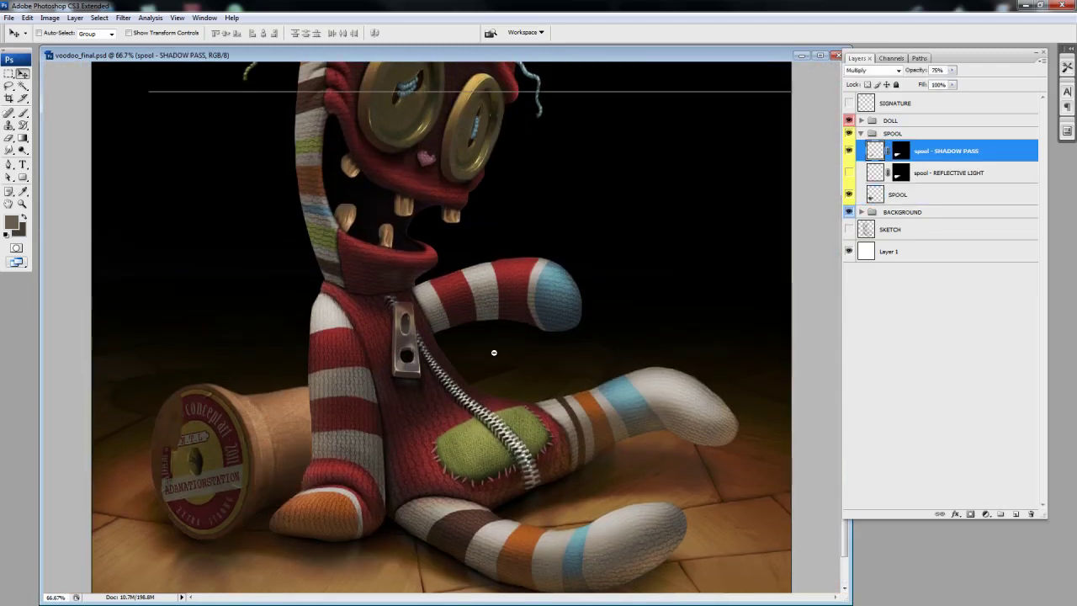
{"action": "key", "text": "ctrl+minus"}
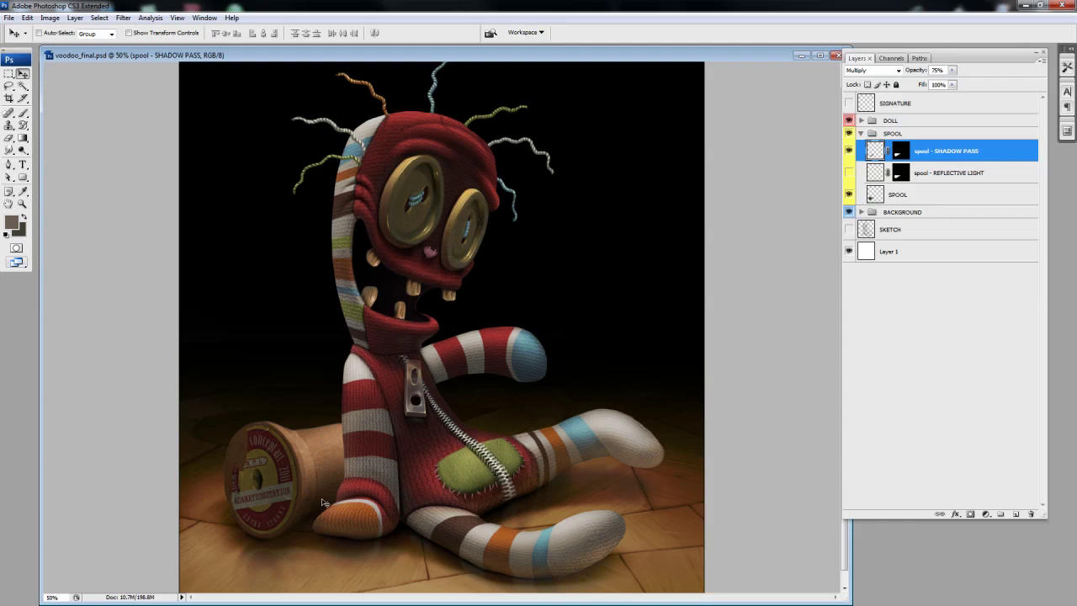
{"action": "left_click", "coordinate": [849, 150]}
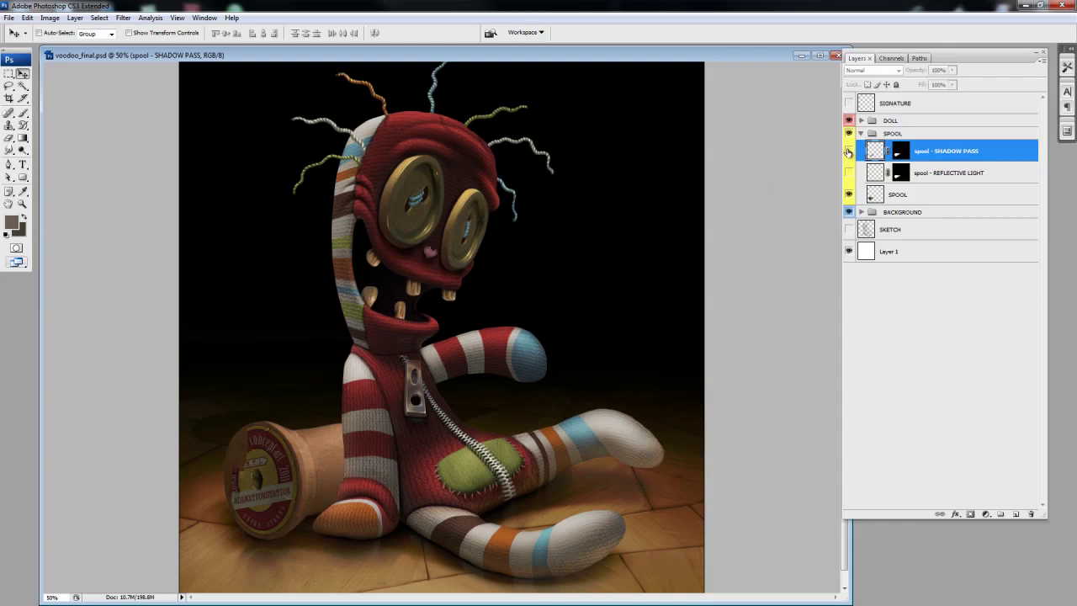
{"action": "left_click", "coordinate": [849, 151]}
{"action": "left_click", "coordinate": [849, 150]}
{"action": "left_click", "coordinate": [850, 152]}
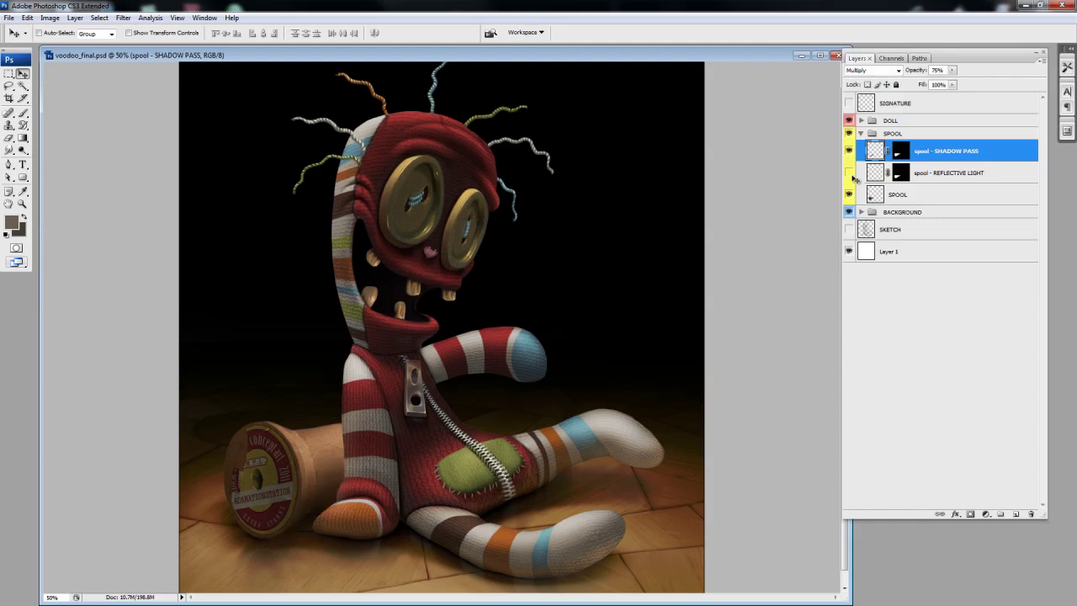
{"action": "mouse_move", "coordinate": [248, 427]}
{"action": "left_mouse_down"}
{"action": "mouse_move", "coordinate": [525, 512]}
{"action": "mouse_move", "coordinate": [498, 403]}
{"action": "left_mouse_up"}
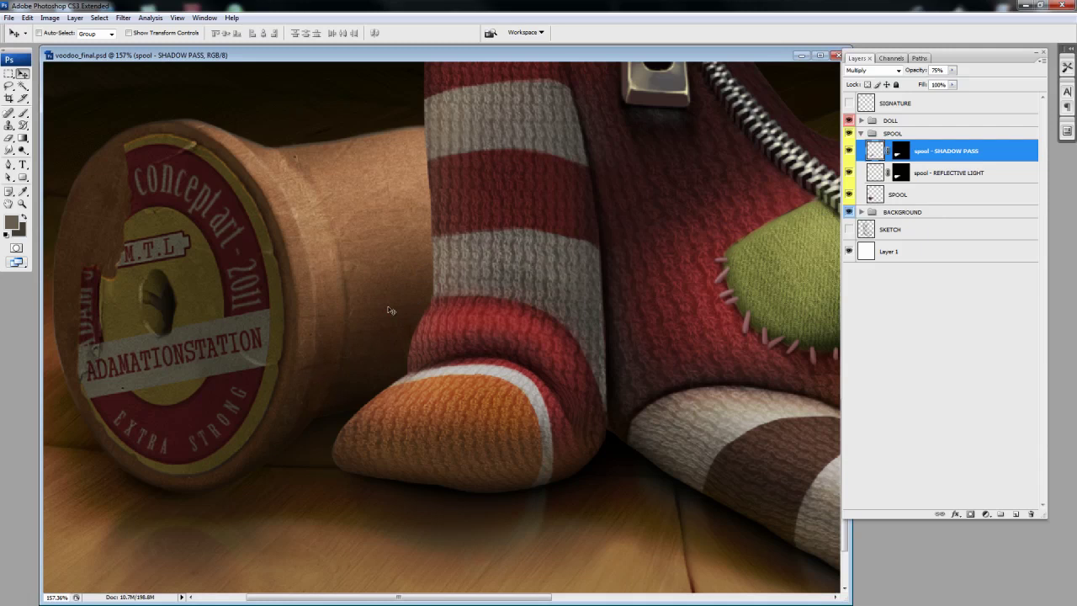
Step: Zoom back to 50%, then collapse SPOOL and expand the DOLL group
{"action": "key", "text": "ctrl+minus"}
{"action": "key", "text": "ctrl+minus"}
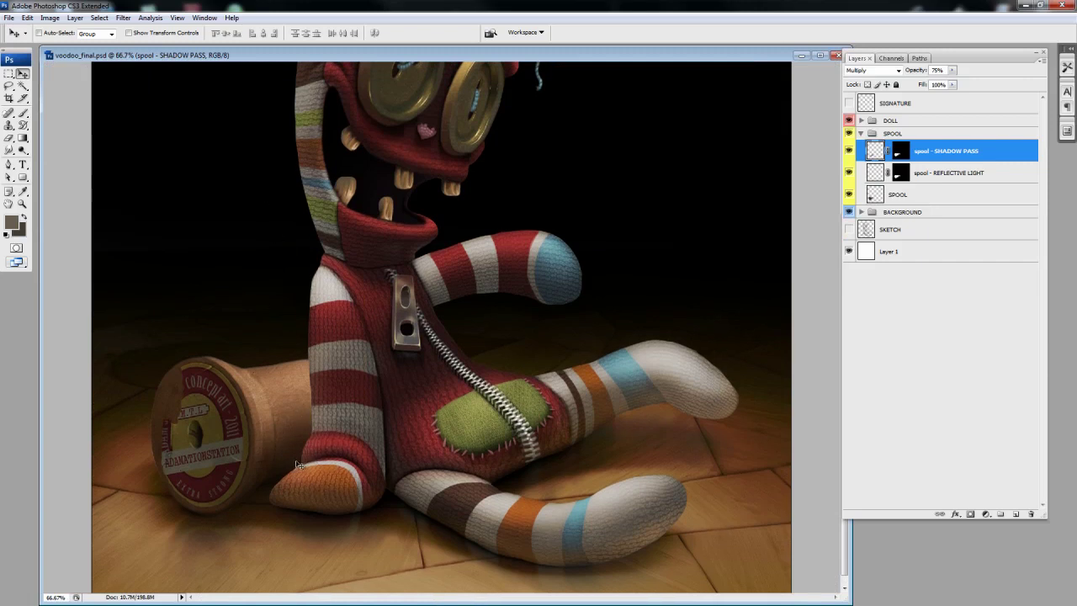
{"action": "key", "text": "ctrl+minus"}
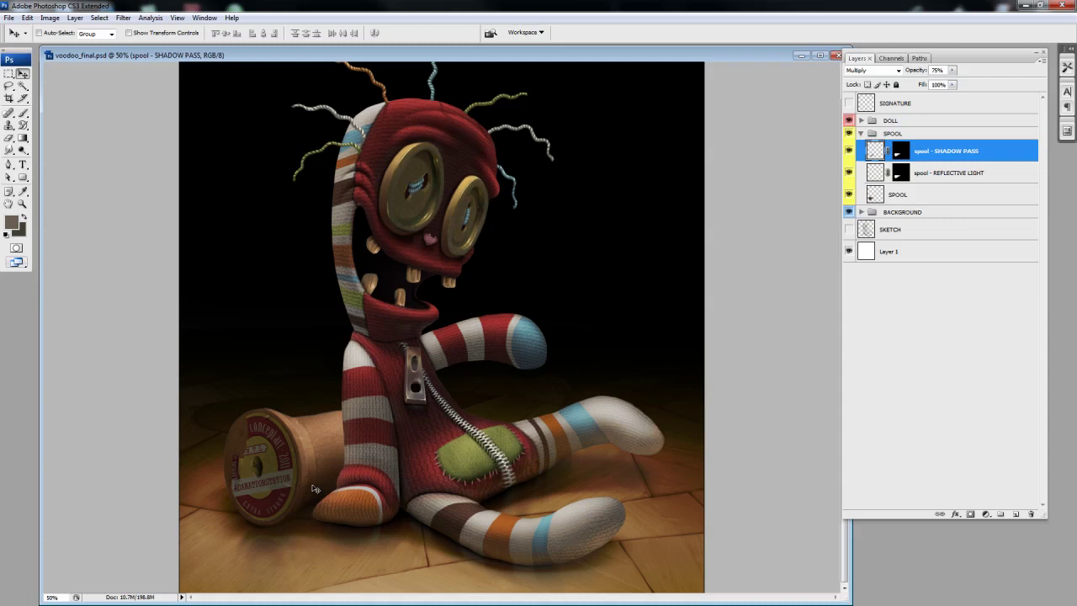
{"action": "key", "text": "ctrl+minus"}
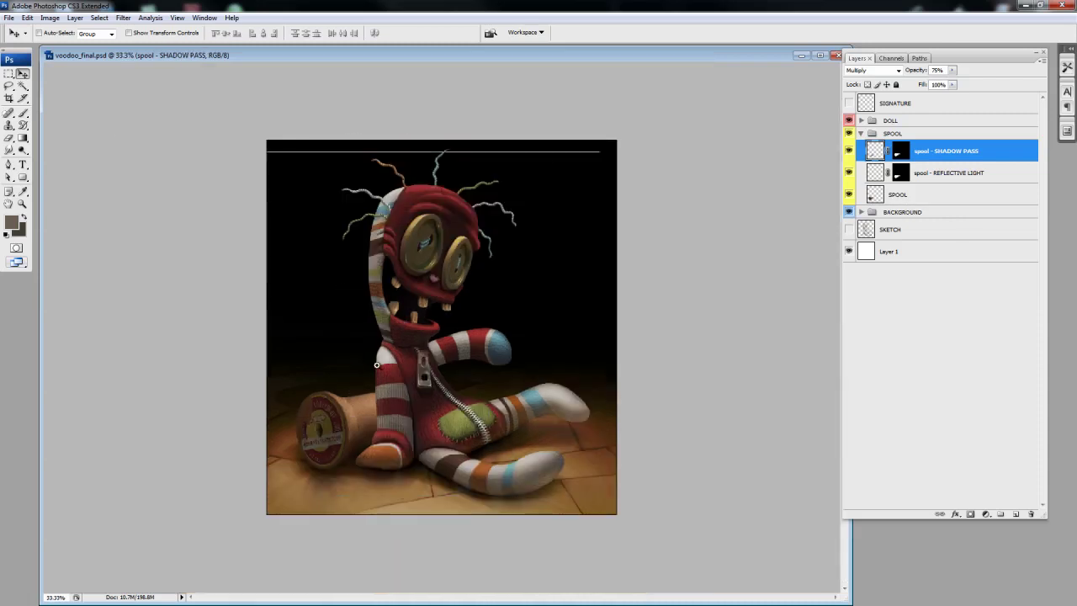
{"action": "key", "text": "ctrl+plus"}
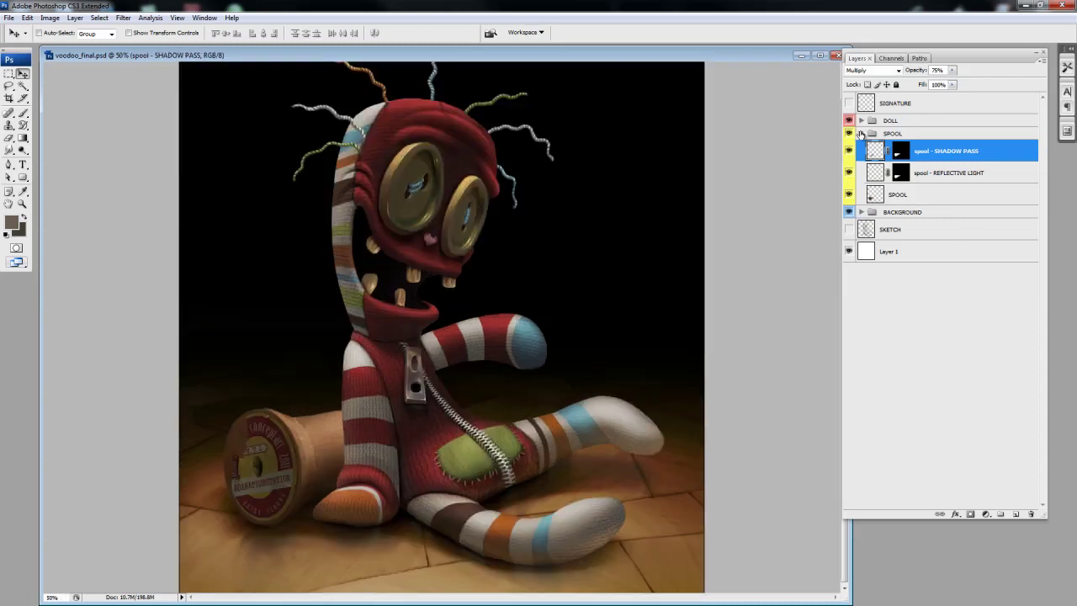
{"action": "left_click", "coordinate": [860, 134]}
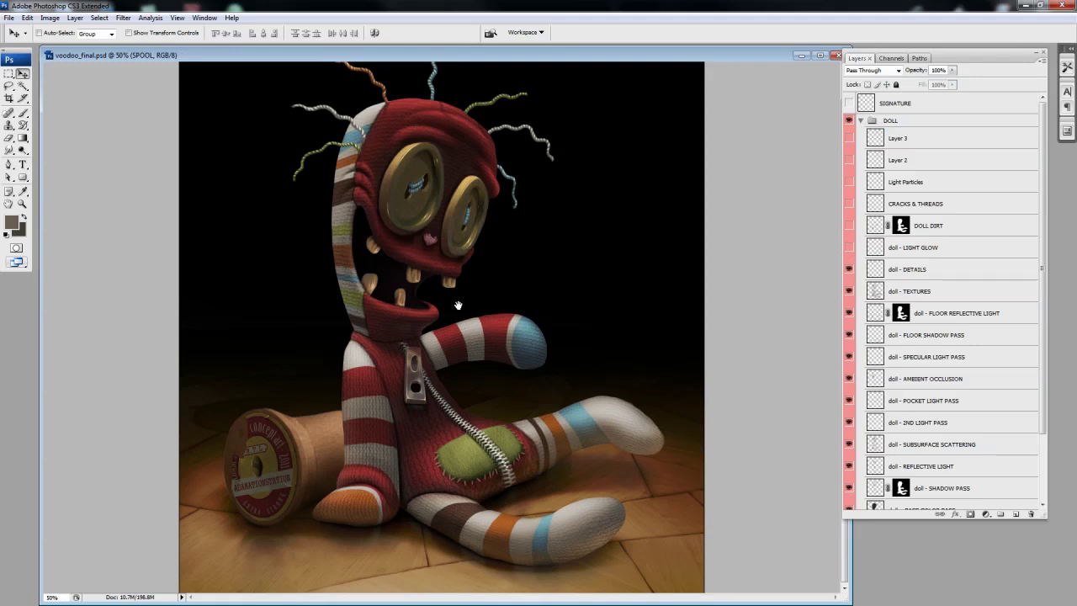
Step: Zoom in on the doll's head and re-show doll - LIGHT GLOW, toggling it to compare
{"action": "left_click_drag", "start_coordinate": [256, 63], "coordinate": [539, 248]}
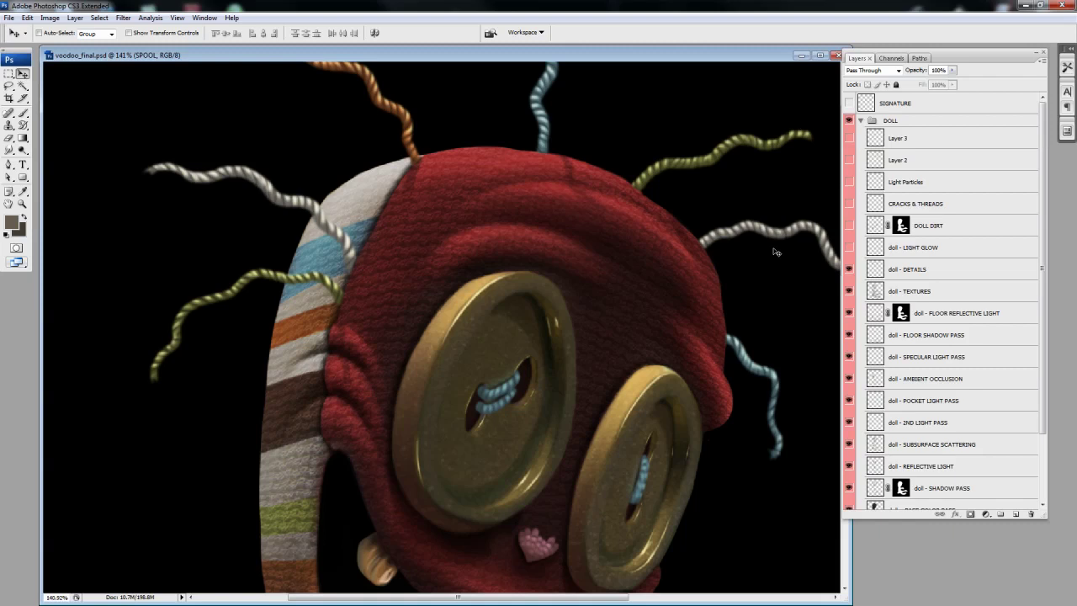
{"action": "left_click", "coordinate": [849, 247]}
{"action": "left_click_drag", "start_coordinate": [254, 120], "coordinate": [577, 324]}
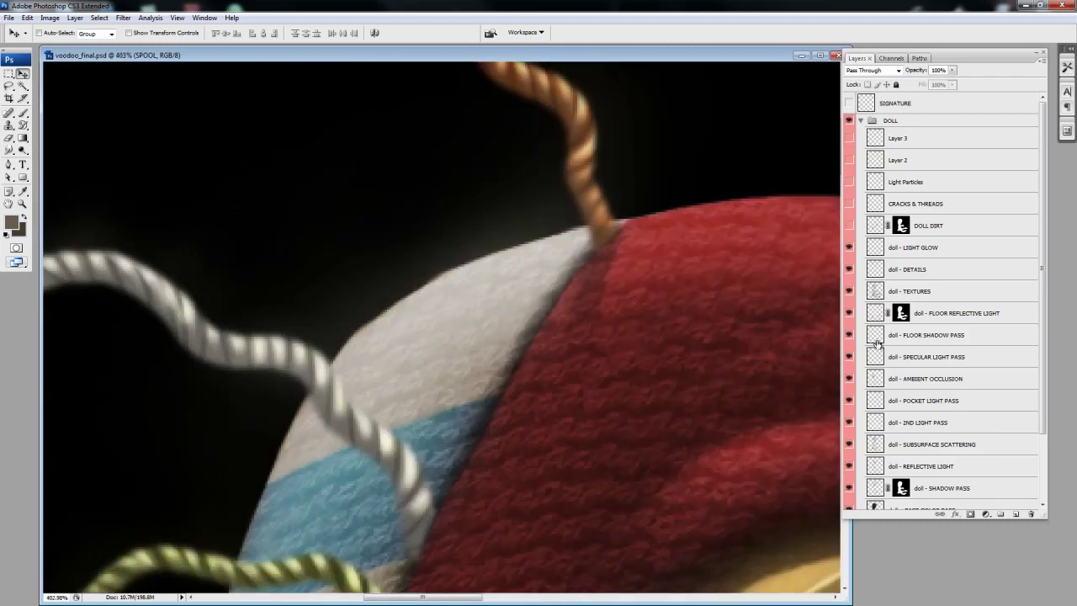
{"action": "left_click", "coordinate": [849, 248]}
{"action": "scroll", "coordinate": [577, 236], "scroll_direction": "up", "scroll_amount": 1}
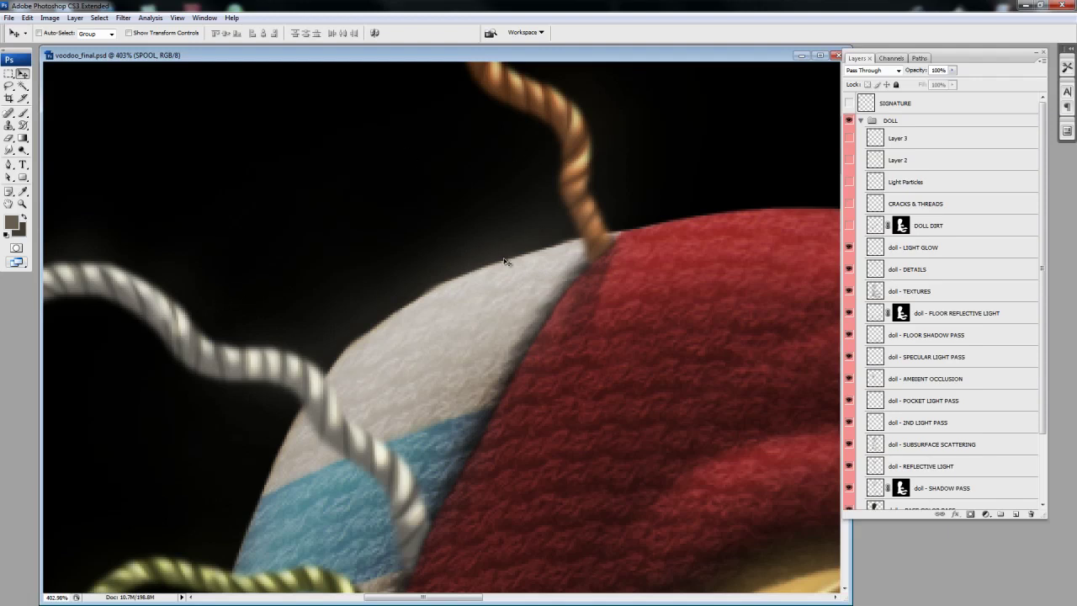
{"action": "scroll", "coordinate": [548, 272], "scroll_direction": "down", "scroll_amount": 2}
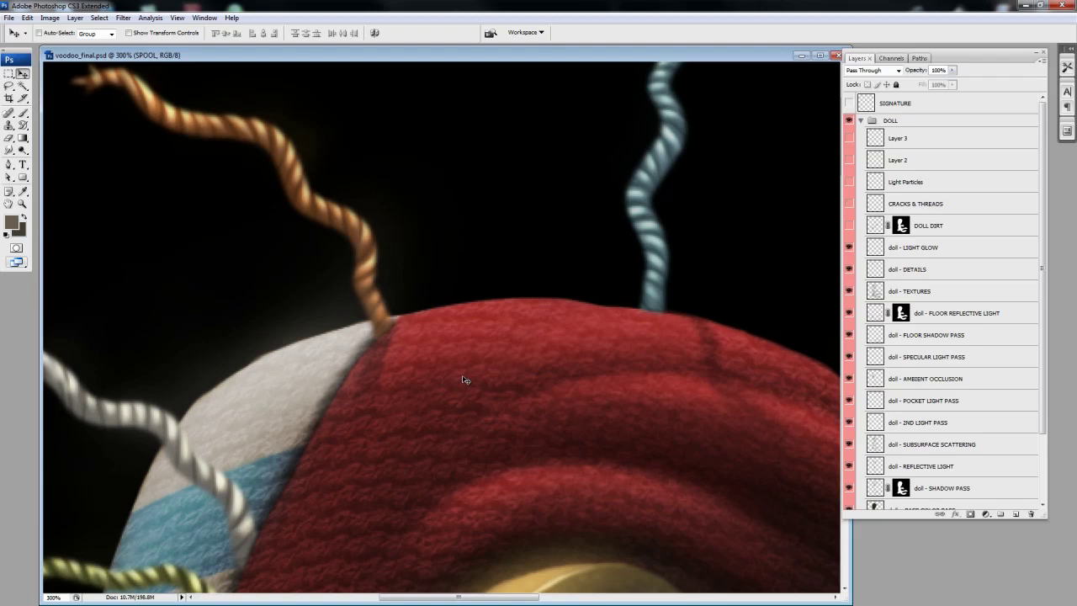
Step: Zoom in on the orange thread at the hat and toggle LIGHT GLOW to compare it
{"action": "key", "text": "ctrl+alt+0"}
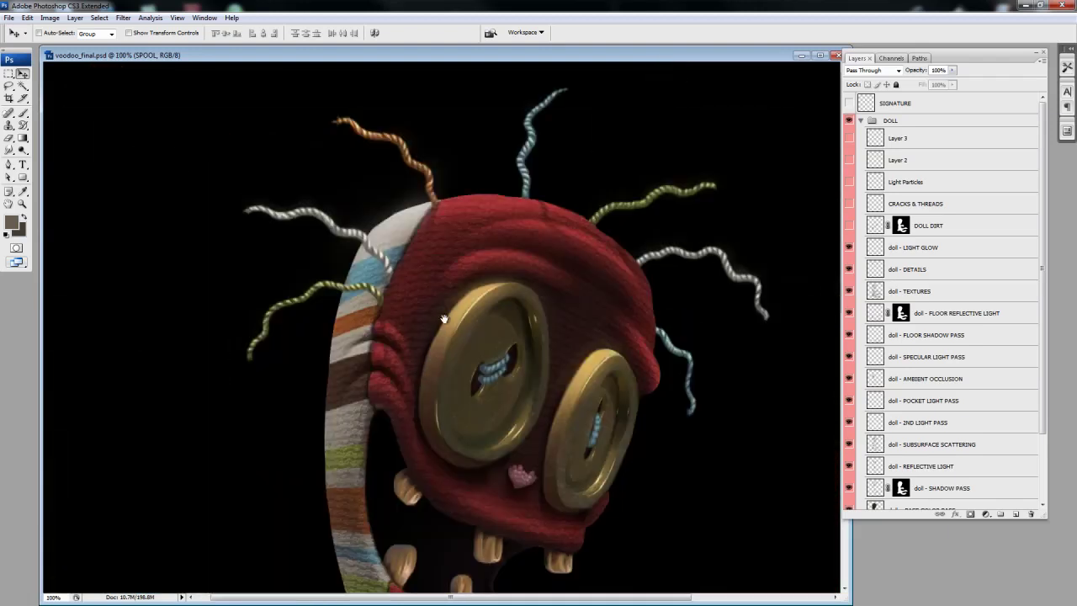
{"action": "left_click_drag", "start_coordinate": [253, 100], "coordinate": [533, 345]}
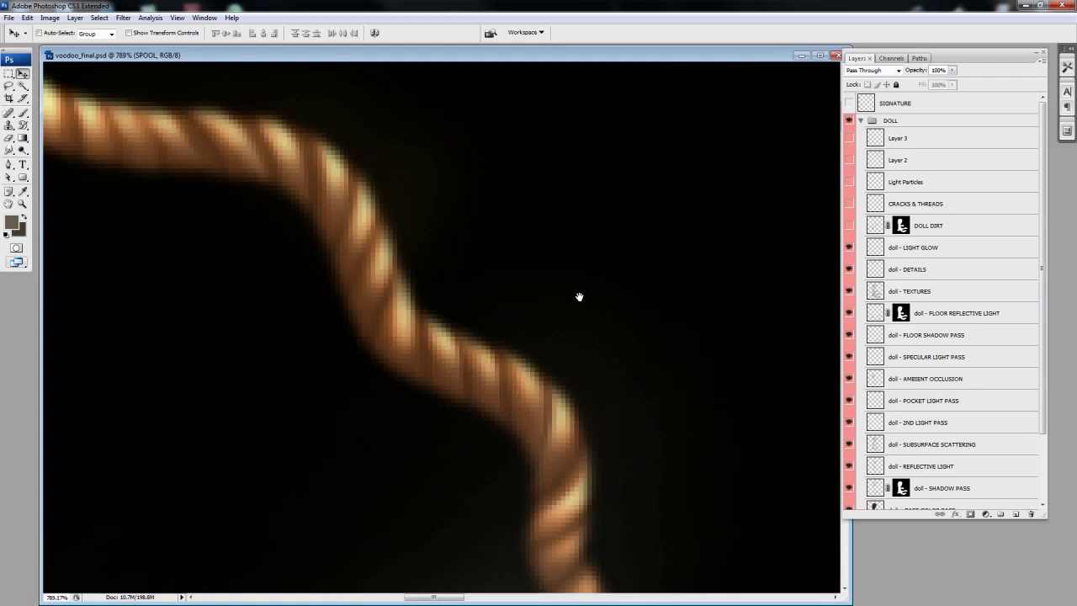
{"action": "left_click_drag", "start_coordinate": [402, 149], "coordinate": [547, 294]}
{"action": "left_click", "coordinate": [849, 248]}
{"action": "left_click_drag", "start_coordinate": [690, 322], "coordinate": [531, 349]}
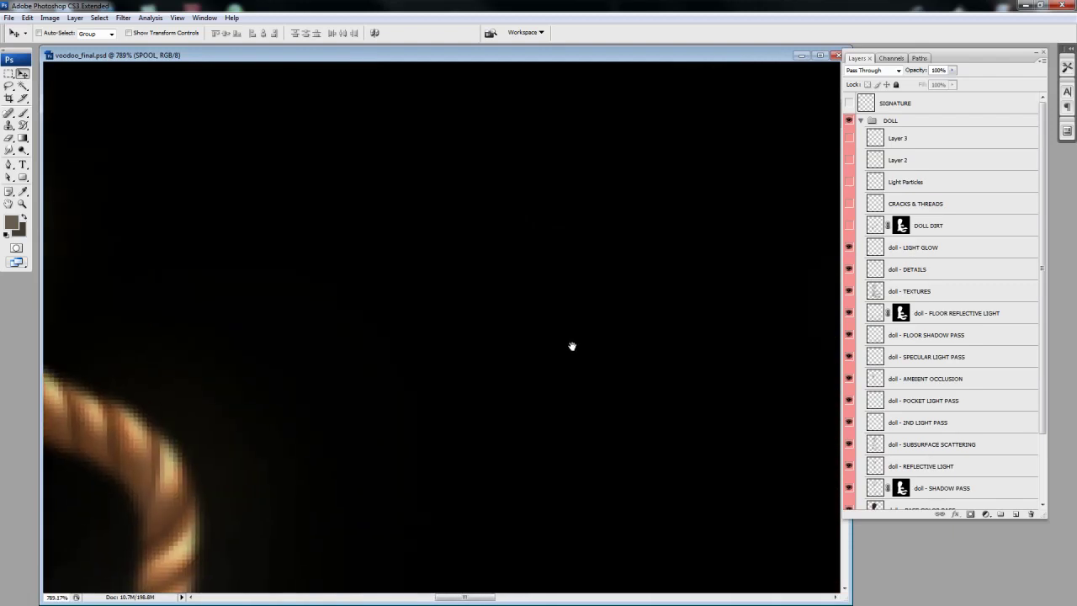
{"action": "scroll", "coordinate": [695, 429], "scroll_direction": "down", "scroll_amount": 5}
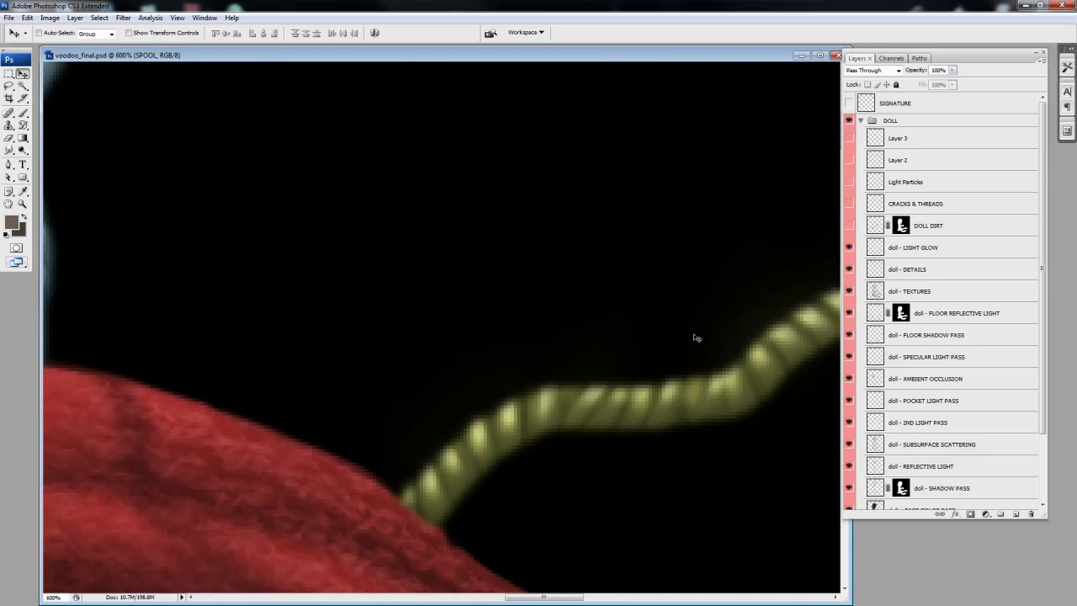
Step: Toggle the LIGHT GLOW layer around the yellow rope, then scroll down the doll
{"action": "left_click", "coordinate": [849, 248]}
{"action": "scroll", "coordinate": [597, 351], "scroll_direction": "down", "scroll_amount": 1}
{"action": "scroll", "coordinate": [524, 385], "scroll_direction": "down", "scroll_amount": 1}
{"action": "scroll", "coordinate": [435, 421], "scroll_direction": "down", "scroll_amount": 1}
{"action": "scroll", "coordinate": [596, 404], "scroll_direction": "down", "scroll_amount": 1}
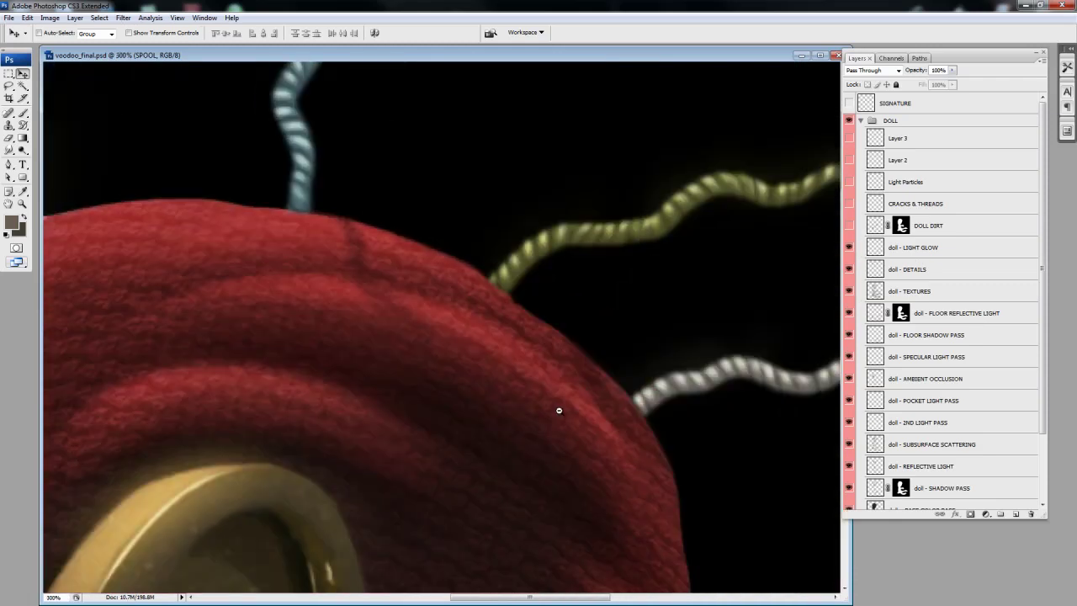
{"action": "scroll", "coordinate": [559, 410], "scroll_direction": "down", "scroll_amount": 1}
{"action": "scroll", "coordinate": [337, 392], "scroll_direction": "left", "scroll_amount": 2}
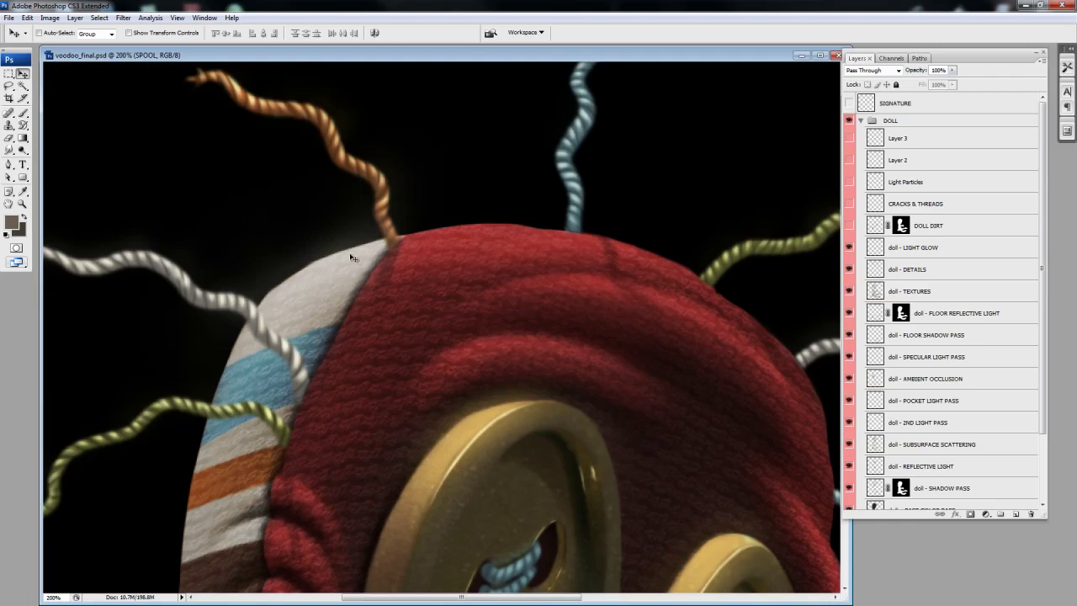
Step: Pan down to bring the full button, lower button and heart into view
{"action": "left_click_drag", "start_coordinate": [506, 389], "coordinate": [438, 256]}
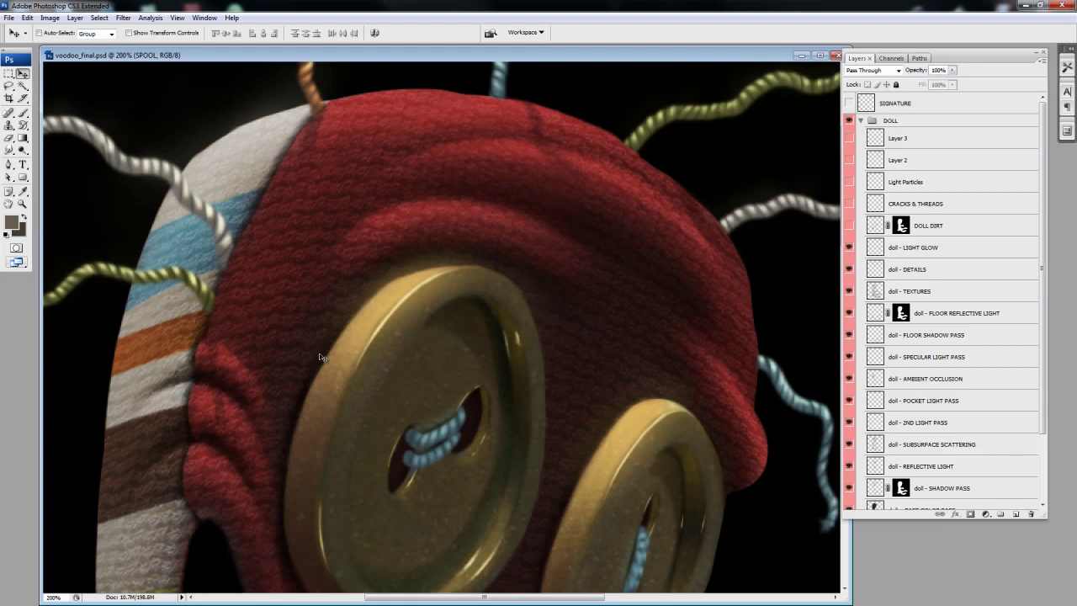
{"action": "scroll", "coordinate": [468, 313], "scroll_direction": "down", "scroll_amount": 1}
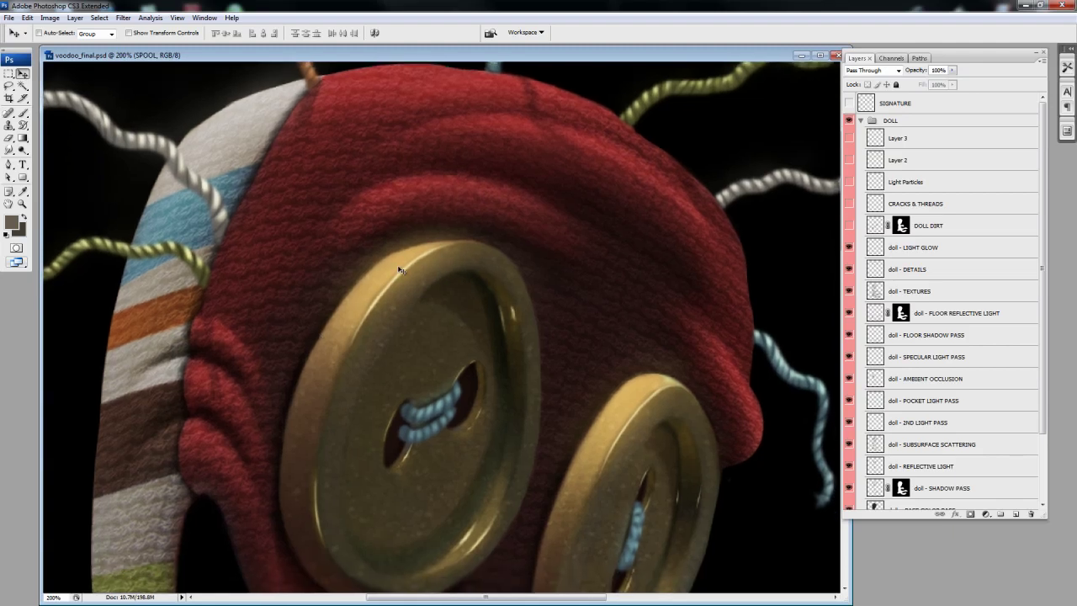
{"action": "left_click_drag", "start_coordinate": [461, 381], "coordinate": [348, 220]}
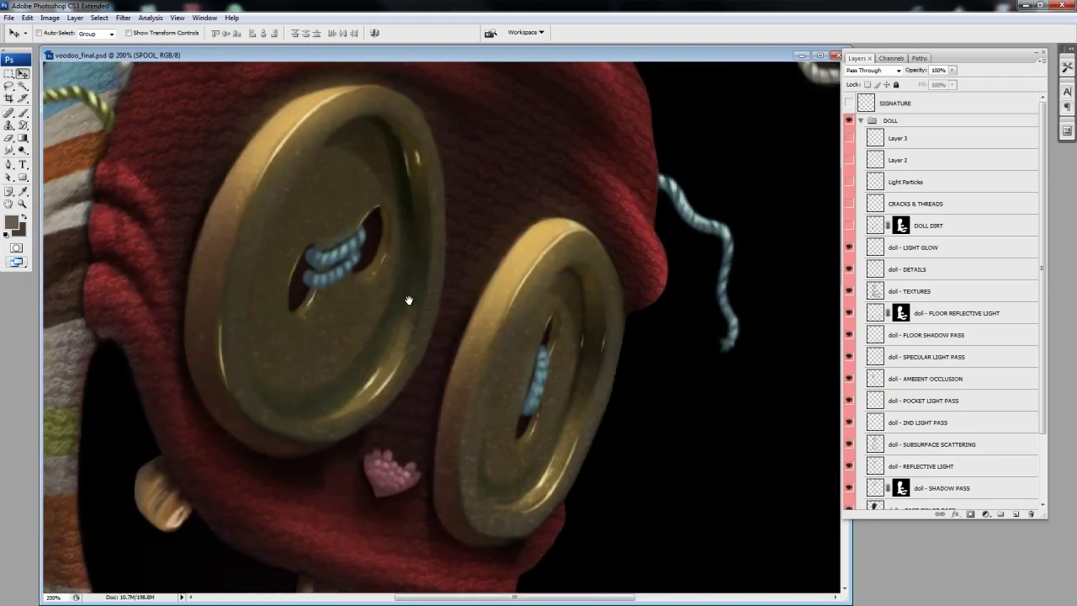
{"action": "scroll", "coordinate": [404, 292], "scroll_direction": "down", "scroll_amount": 5}
{"action": "scroll", "coordinate": [427, 272], "scroll_direction": "down", "scroll_amount": 3}
{"action": "scroll", "coordinate": [447, 421], "scroll_direction": "down", "scroll_amount": 5}
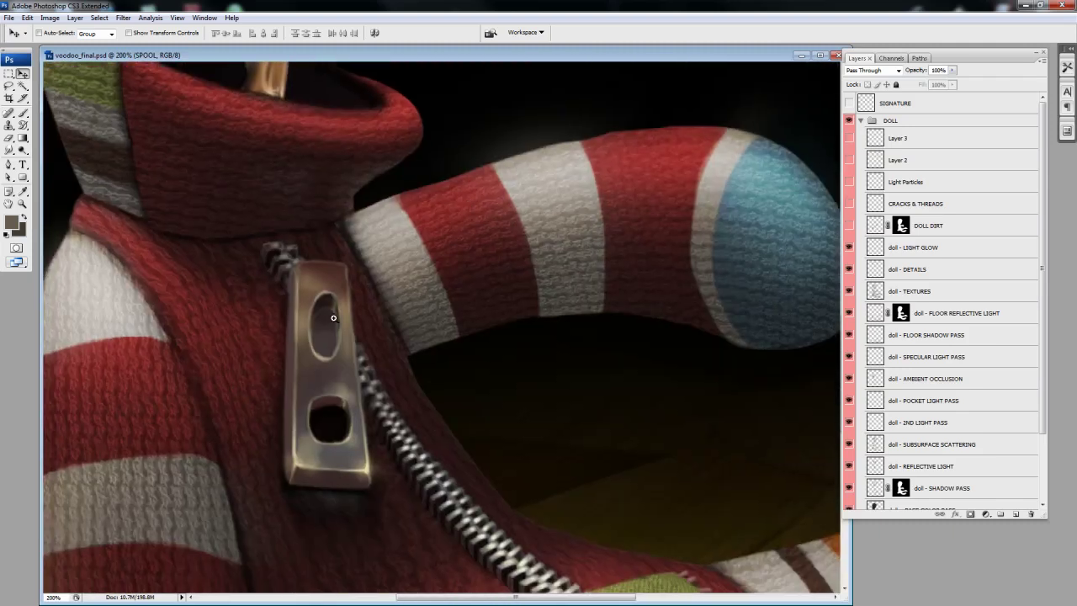
{"action": "scroll", "coordinate": [512, 481], "scroll_direction": "up", "scroll_amount": 2}
{"action": "scroll", "coordinate": [512, 481], "scroll_direction": "up", "scroll_amount": 2}
Step: Toggle the LIGHT GLOW layer at the zipper pull and scroll down the striped legs
{"action": "left_click", "coordinate": [849, 247]}
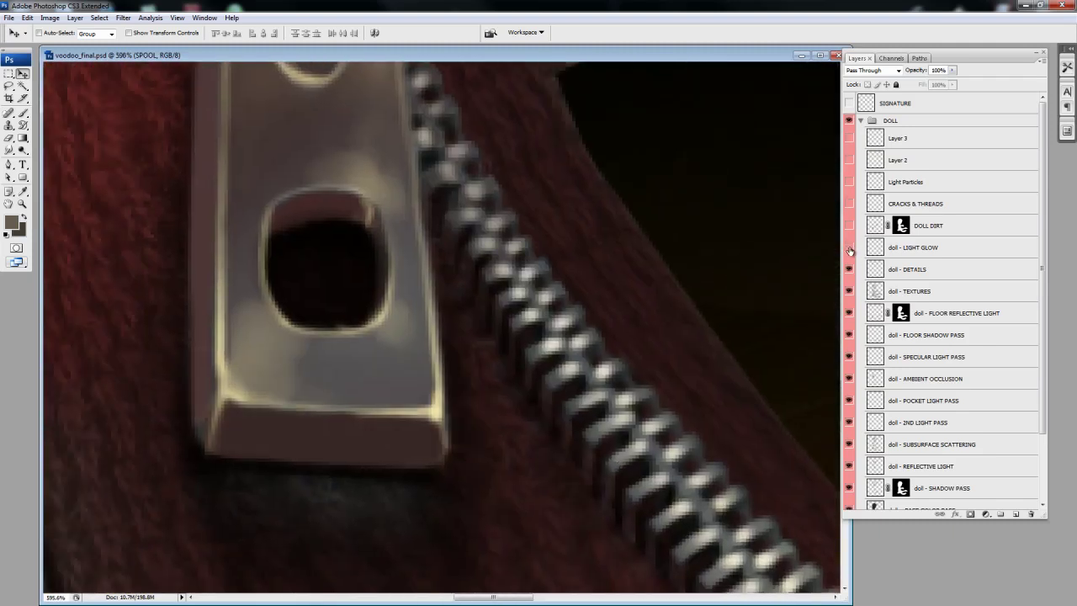
{"action": "scroll", "coordinate": [466, 434], "scroll_direction": "down", "scroll_amount": 2}
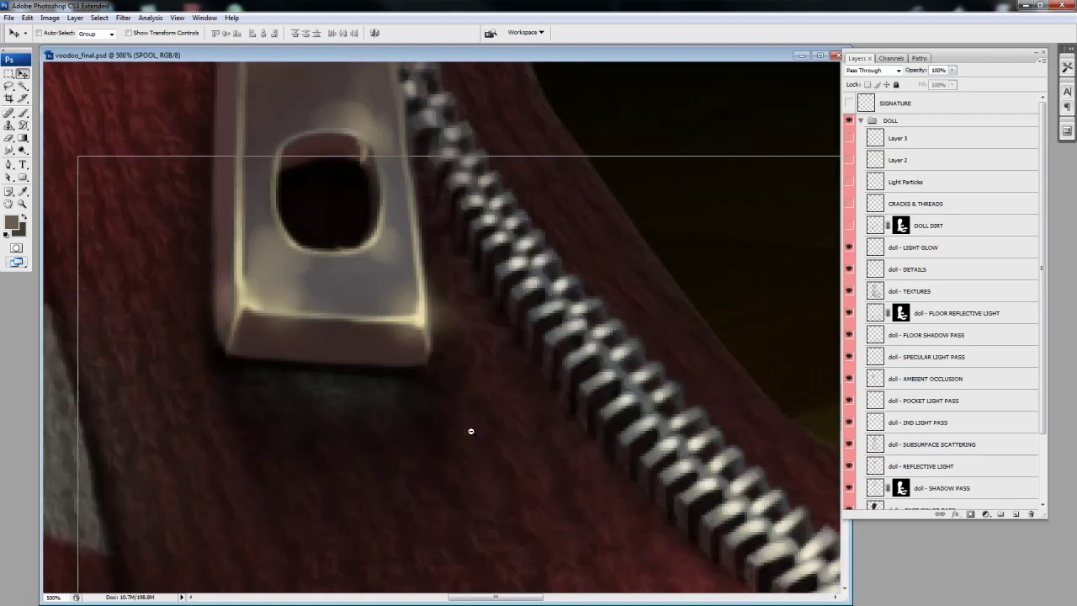
{"action": "scroll", "coordinate": [470, 433], "scroll_direction": "down", "scroll_amount": 1}
{"action": "scroll", "coordinate": [471, 433], "scroll_direction": "down", "scroll_amount": 1}
{"action": "scroll", "coordinate": [476, 438], "scroll_direction": "down", "scroll_amount": 1}
{"action": "scroll", "coordinate": [478, 441], "scroll_direction": "down", "scroll_amount": 1}
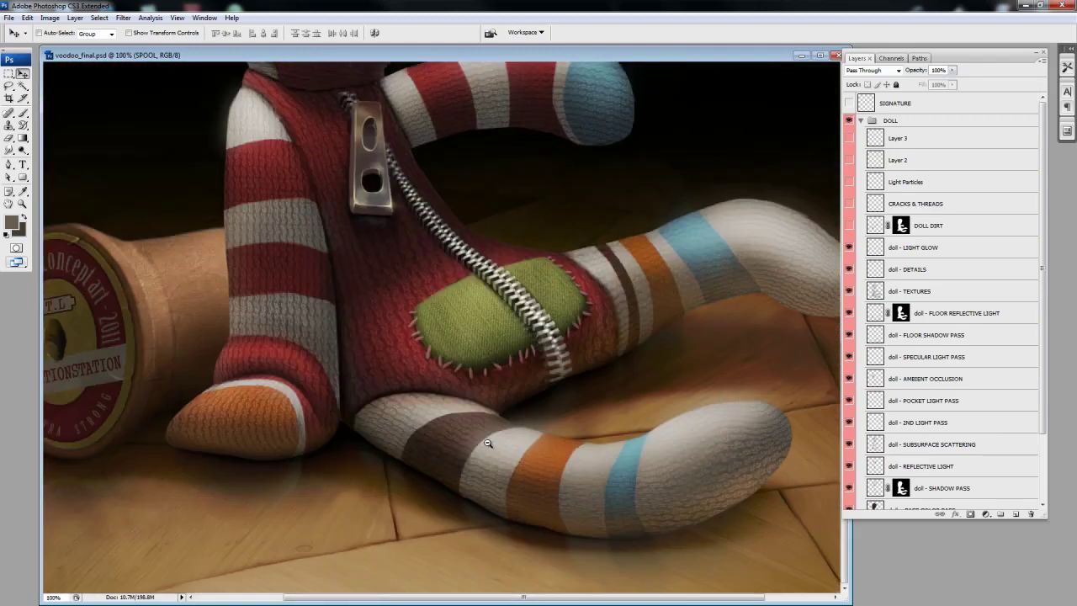
{"action": "scroll", "coordinate": [661, 383], "scroll_direction": "up", "scroll_amount": 1}
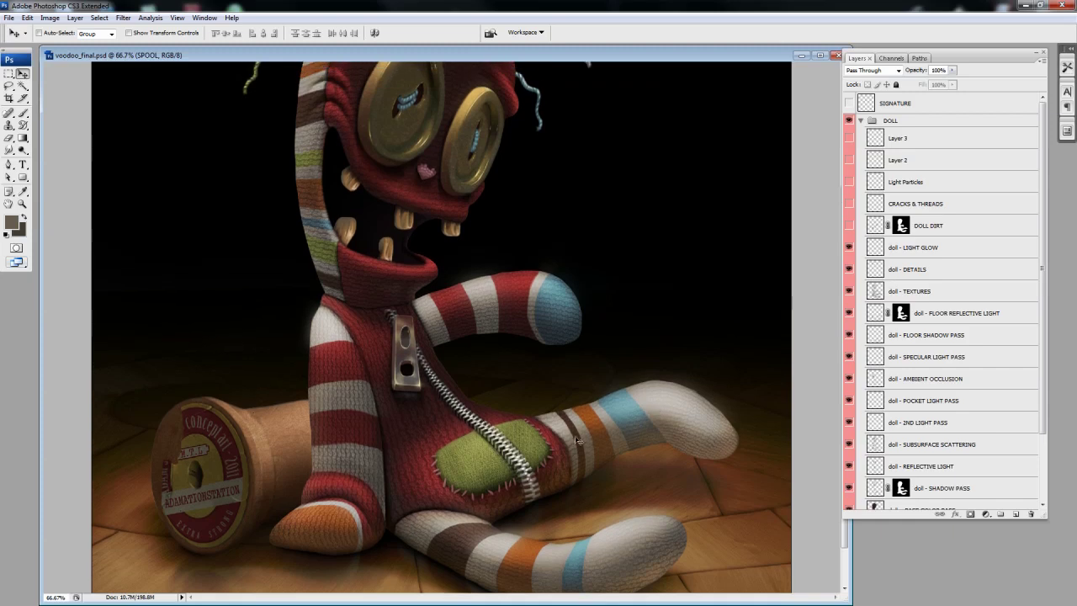
Step: Briefly hide the LIGHT GLOW and DETAILS layers, then show both again
{"action": "left_click", "coordinate": [849, 248]}
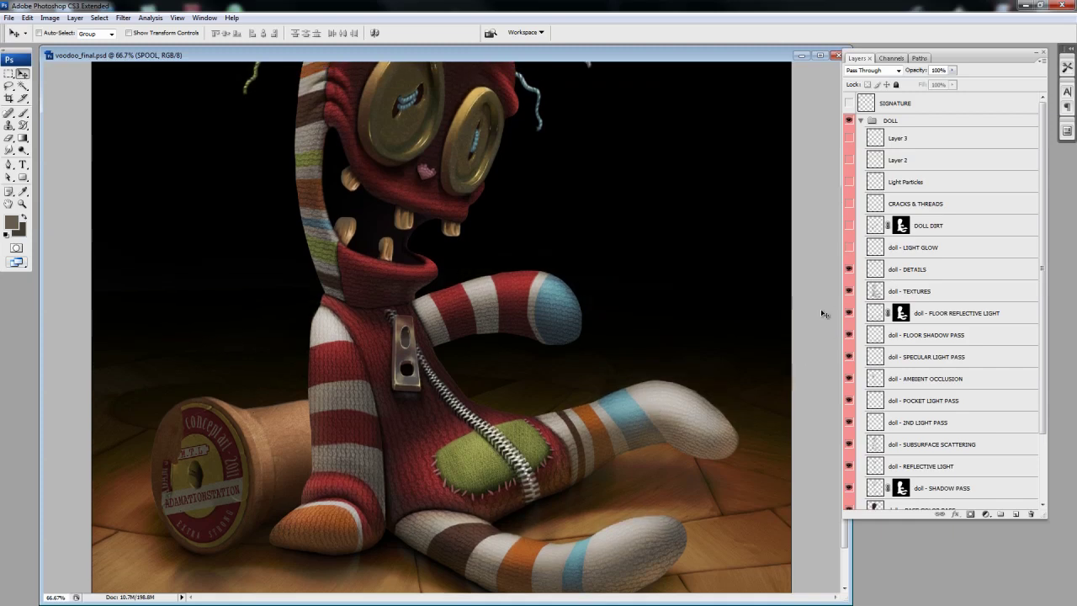
{"action": "left_click", "coordinate": [849, 270]}
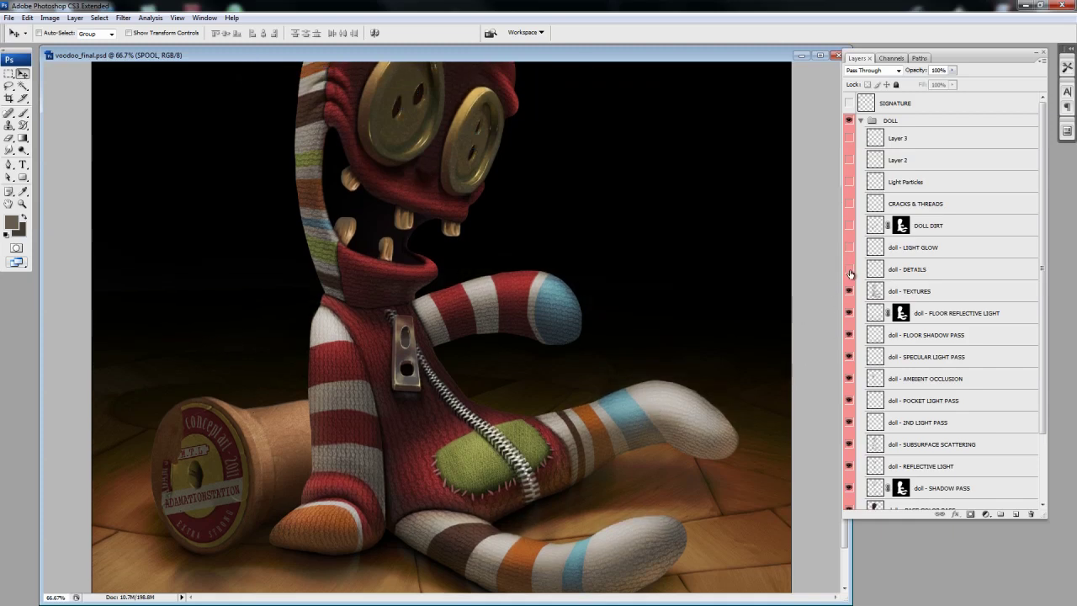
{"action": "left_click", "coordinate": [849, 269]}
{"action": "left_click", "coordinate": [849, 247]}
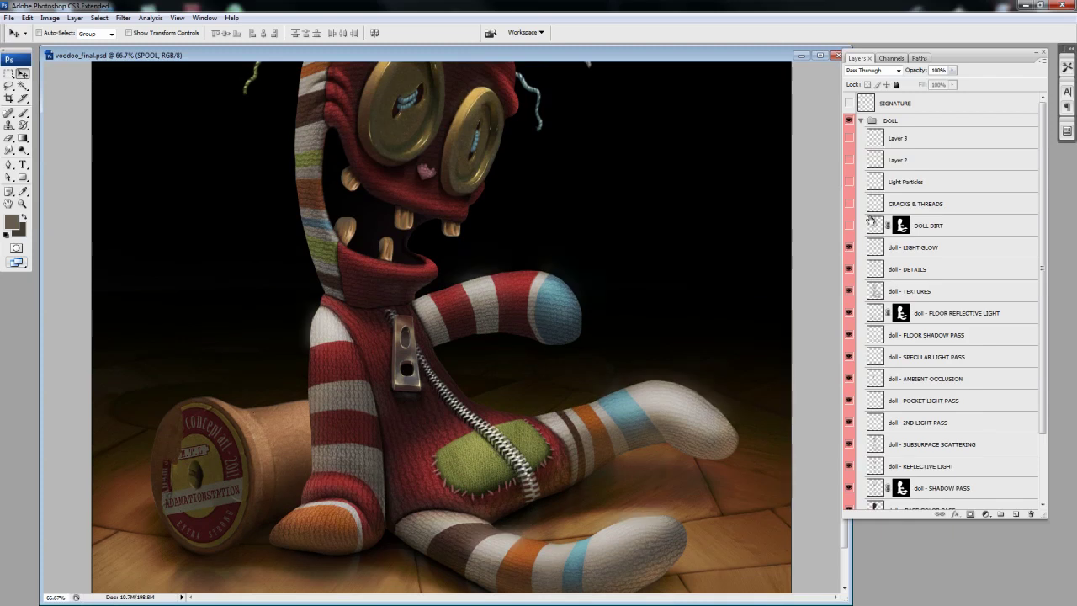
Step: Select DOLL DIRT, zoom out to fit the doll, and make the DOLL DIRT layer visible
{"action": "left_click", "coordinate": [877, 229]}
{"action": "scroll", "coordinate": [552, 364], "scroll_direction": "up", "scroll_amount": 1}
{"action": "key", "text": "ctrl+minus"}
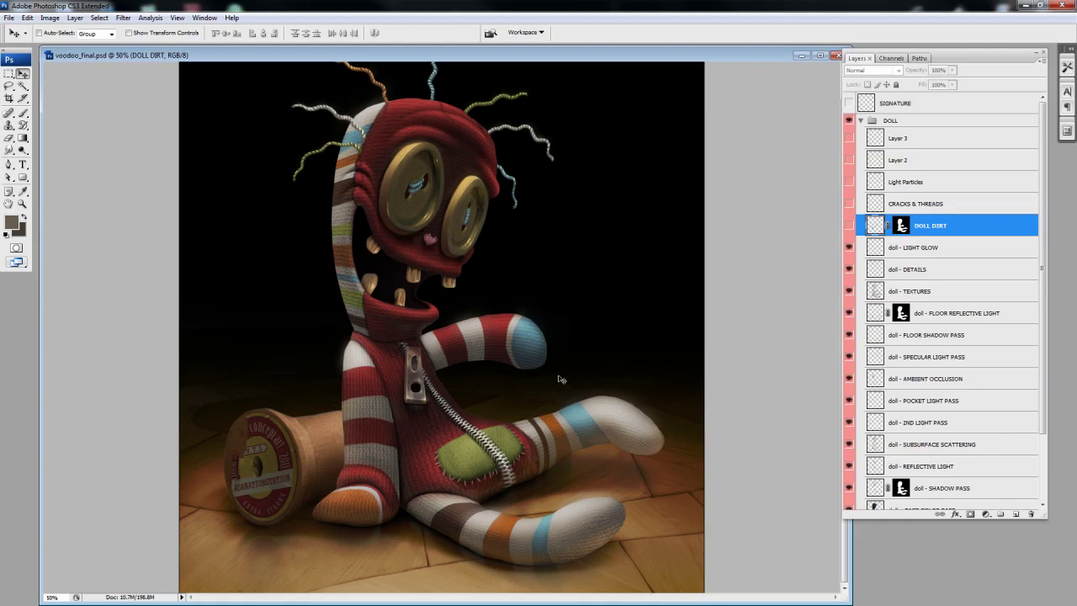
{"action": "left_click", "coordinate": [849, 225]}
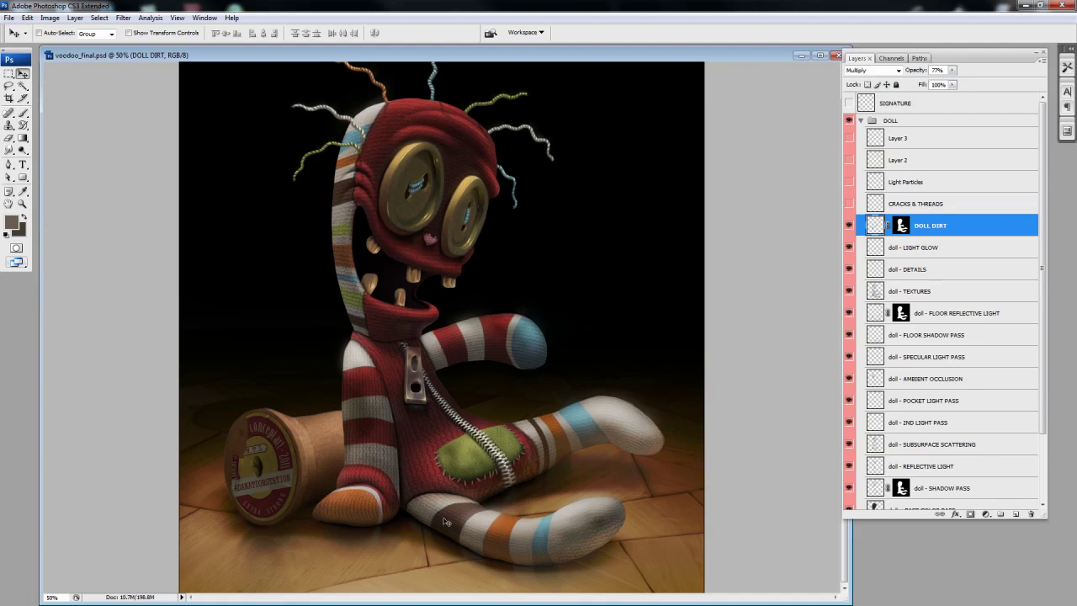
{"action": "left_click", "coordinate": [875, 203]}
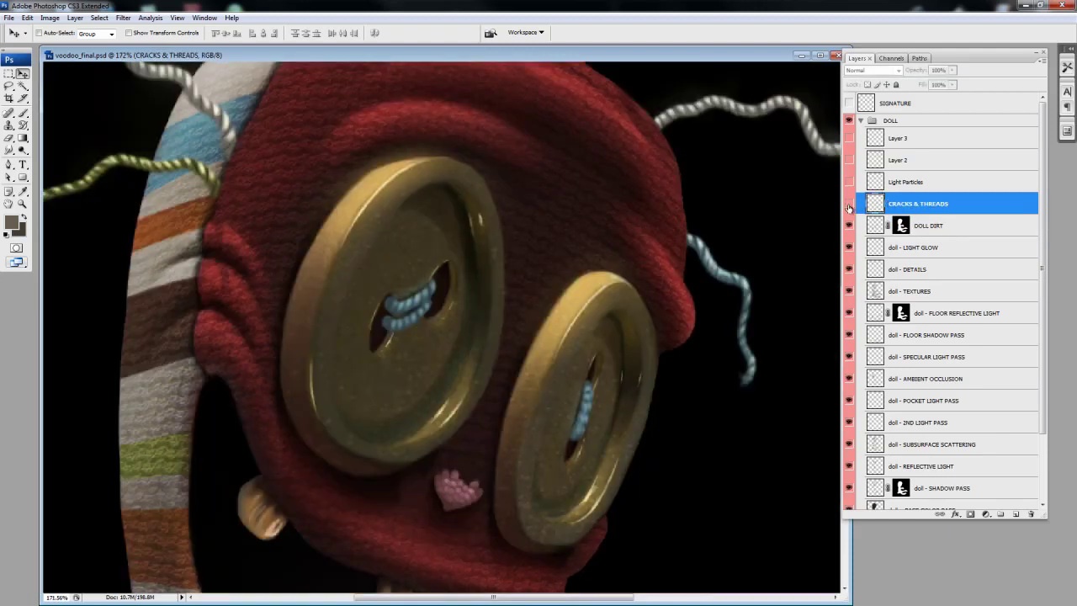
{"action": "left_click", "coordinate": [848, 205]}
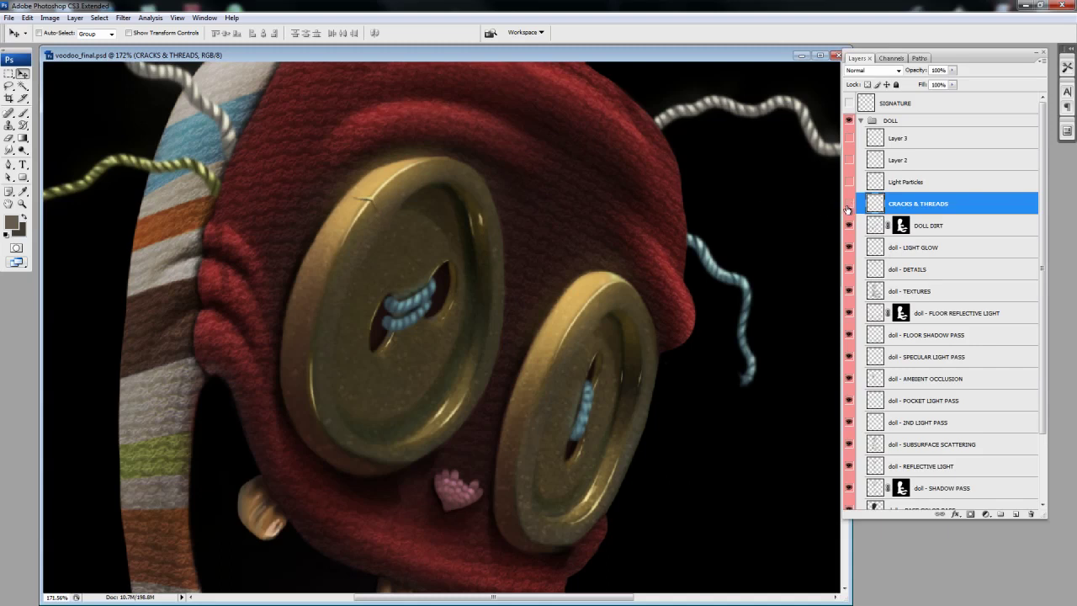
{"action": "left_click_drag", "start_coordinate": [553, 444], "coordinate": [549, 91]}
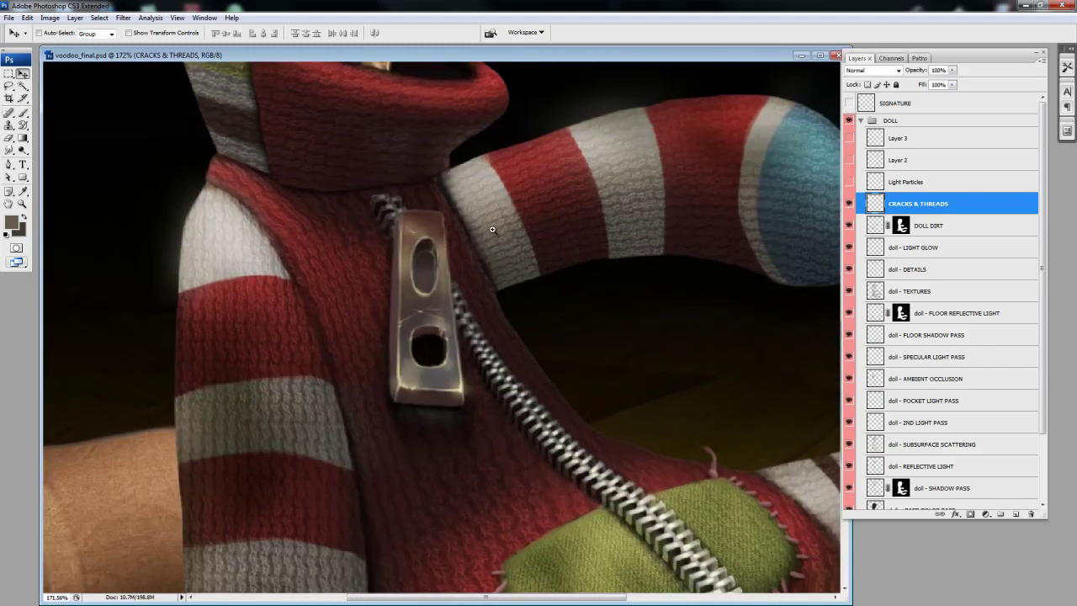
{"action": "scroll", "coordinate": [443, 373], "scroll_direction": "up", "scroll_amount": 2}
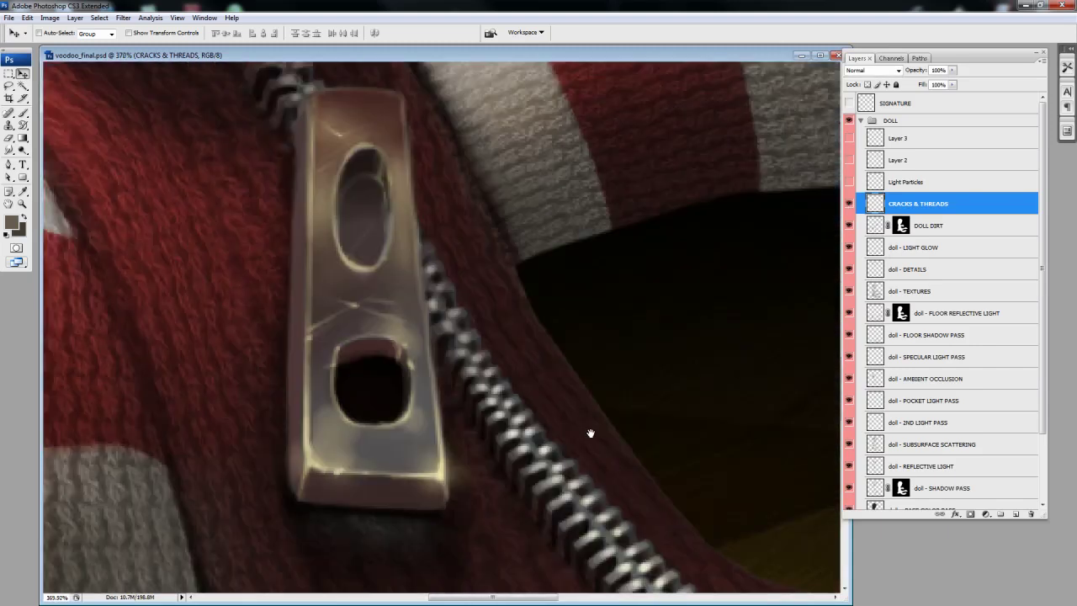
{"action": "left_click", "coordinate": [848, 205]}
{"action": "left_click", "coordinate": [849, 205]}
{"action": "scroll", "coordinate": [396, 461], "scroll_direction": "down", "scroll_amount": 2}
{"action": "mouse_move", "coordinate": [396, 457]}
{"action": "left_mouse_down"}
{"action": "mouse_move", "coordinate": [425, 458]}
{"action": "mouse_move", "coordinate": [226, 329]}
{"action": "mouse_move", "coordinate": [134, 362]}
{"action": "mouse_move", "coordinate": [212, 379]}
{"action": "left_mouse_up"}
{"action": "scroll", "coordinate": [562, 438], "scroll_direction": "up", "scroll_amount": 2}
{"action": "scroll", "coordinate": [562, 438], "scroll_direction": "down", "scroll_amount": 1}
{"action": "scroll", "coordinate": [505, 378], "scroll_direction": "down", "scroll_amount": 1}
{"action": "scroll", "coordinate": [362, 388], "scroll_direction": "up", "scroll_amount": 2}
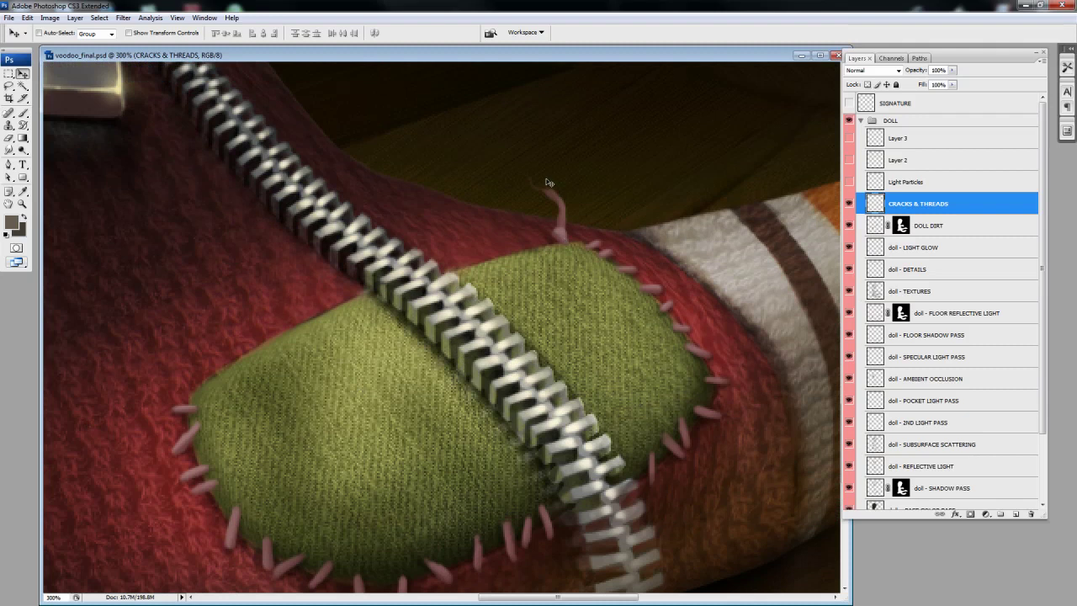
{"action": "left_click", "coordinate": [849, 203]}
{"action": "scroll", "coordinate": [533, 336], "scroll_direction": "down", "scroll_amount": 2}
{"action": "scroll", "coordinate": [452, 265], "scroll_direction": "up", "scroll_amount": 1}
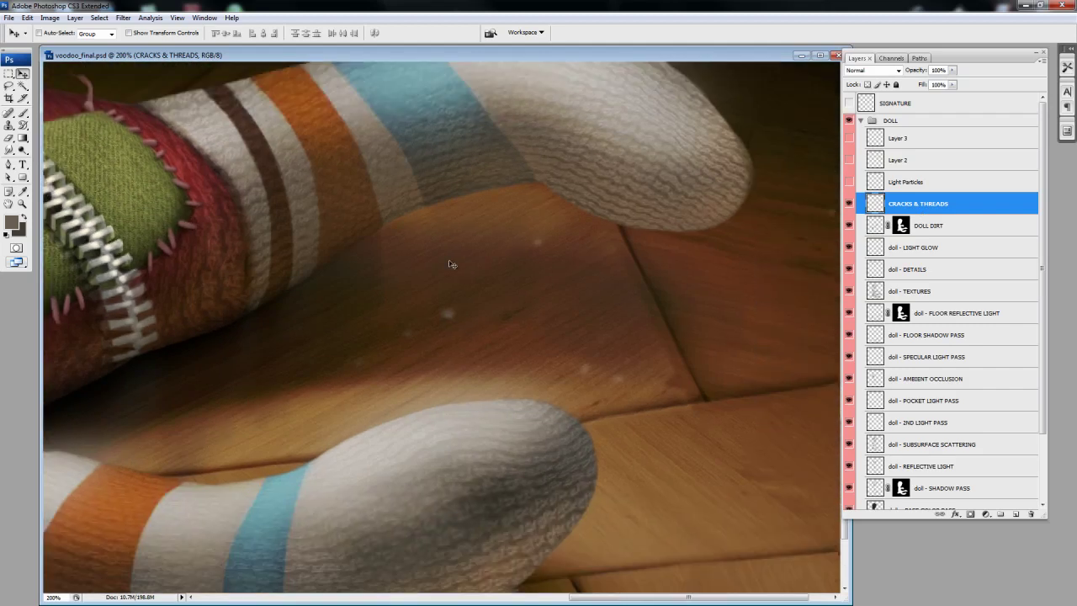
{"action": "scroll", "coordinate": [452, 264], "scroll_direction": "down", "scroll_amount": 1}
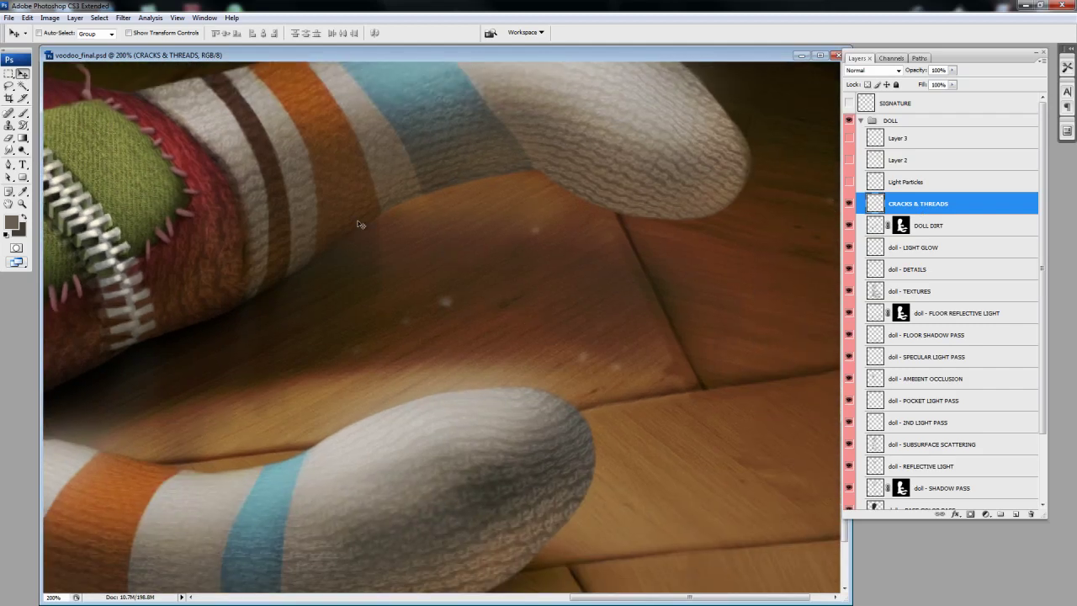
{"action": "left_click", "coordinate": [849, 203]}
{"action": "left_click", "coordinate": [849, 203]}
{"action": "scroll", "coordinate": [580, 350], "scroll_direction": "down", "scroll_amount": 1}
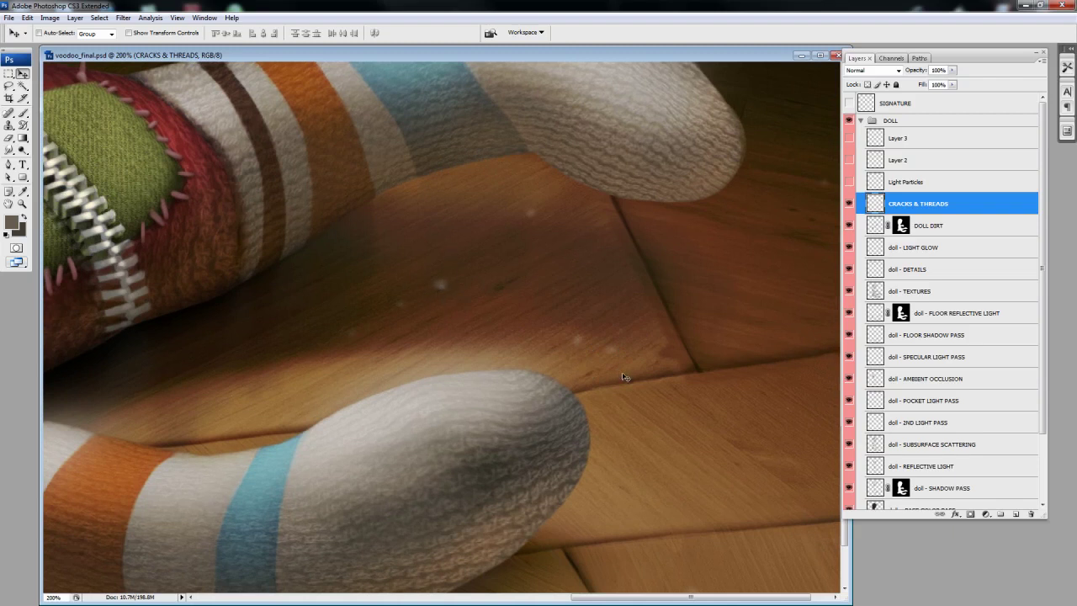
Step: Zoom out to fit the doll and spool, and enable Layer 3, Layer 2 and Light Particles
{"action": "key", "text": "ctrl+minus"}
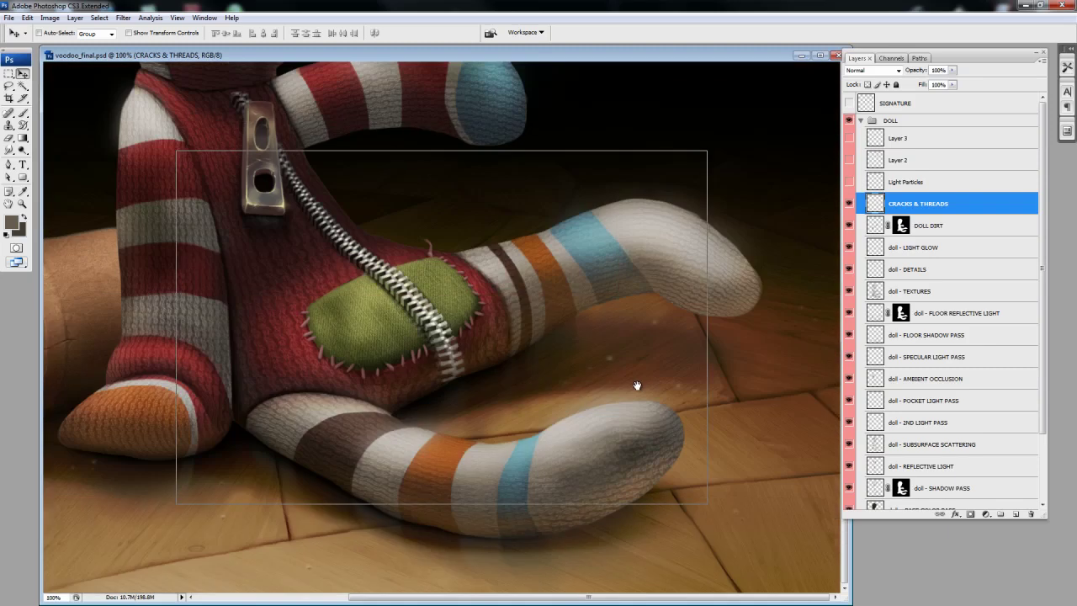
{"action": "key", "text": "ctrl+minus"}
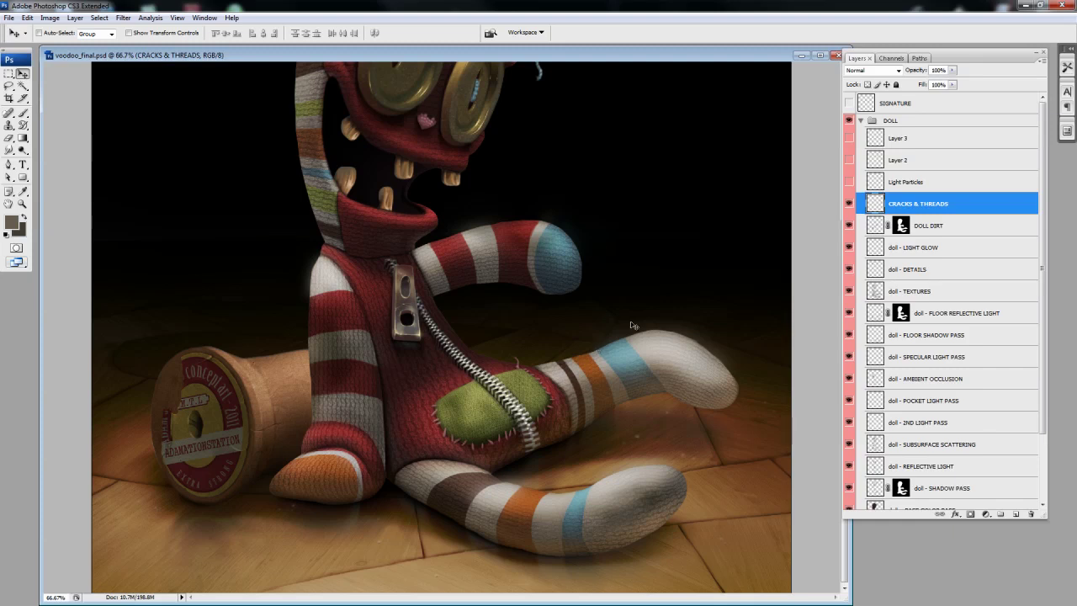
{"action": "scroll", "coordinate": [596, 344], "scroll_direction": "up", "scroll_amount": 2}
{"action": "scroll", "coordinate": [572, 337], "scroll_direction": "up", "scroll_amount": 2}
{"action": "scroll", "coordinate": [572, 337], "scroll_direction": "up", "scroll_amount": 3}
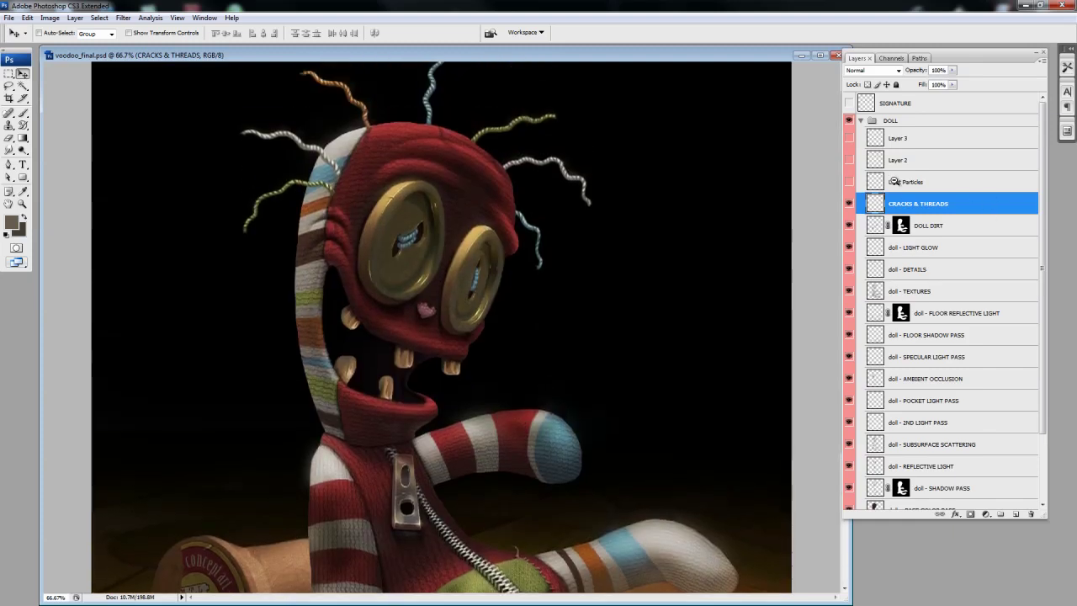
{"action": "left_click", "coordinate": [625, 360], "text": "alt"}
{"action": "left_click_drag", "start_coordinate": [606, 381], "coordinate": [608, 369]}
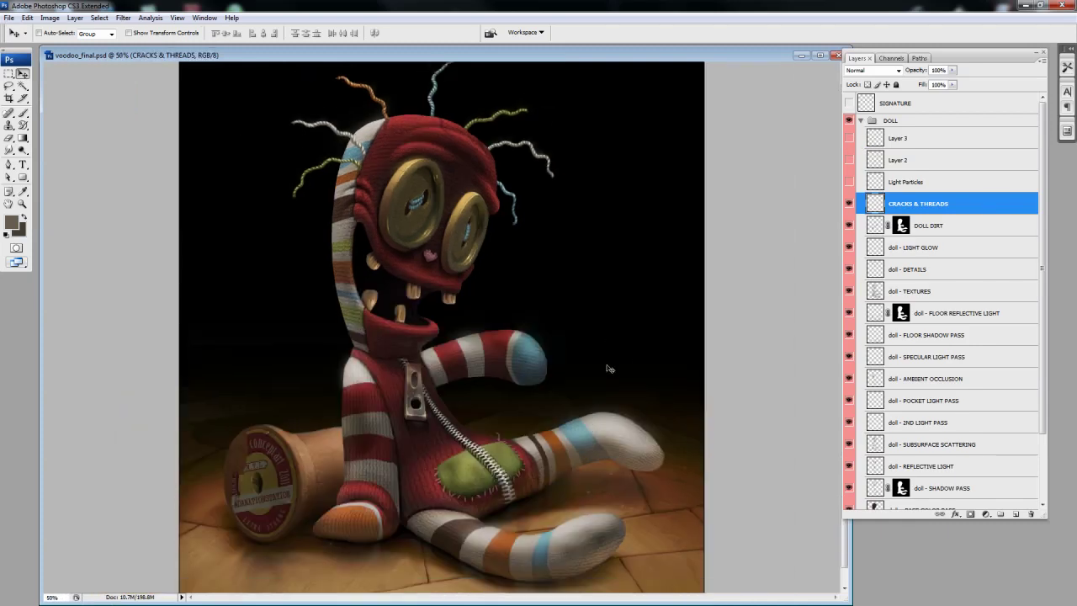
{"action": "left_click_drag", "start_coordinate": [850, 144], "coordinate": [849, 182]}
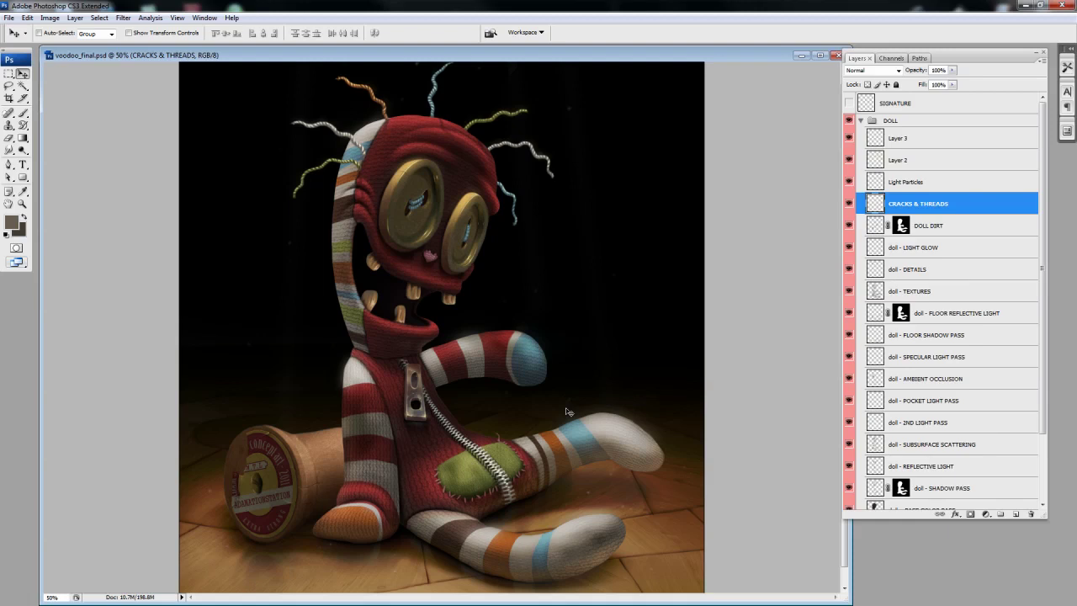
Step: Inspect the striped neck and teeth, fit the whole illustration, and collapse the DOLL group
{"action": "left_click_drag", "start_coordinate": [288, 197], "coordinate": [432, 300]}
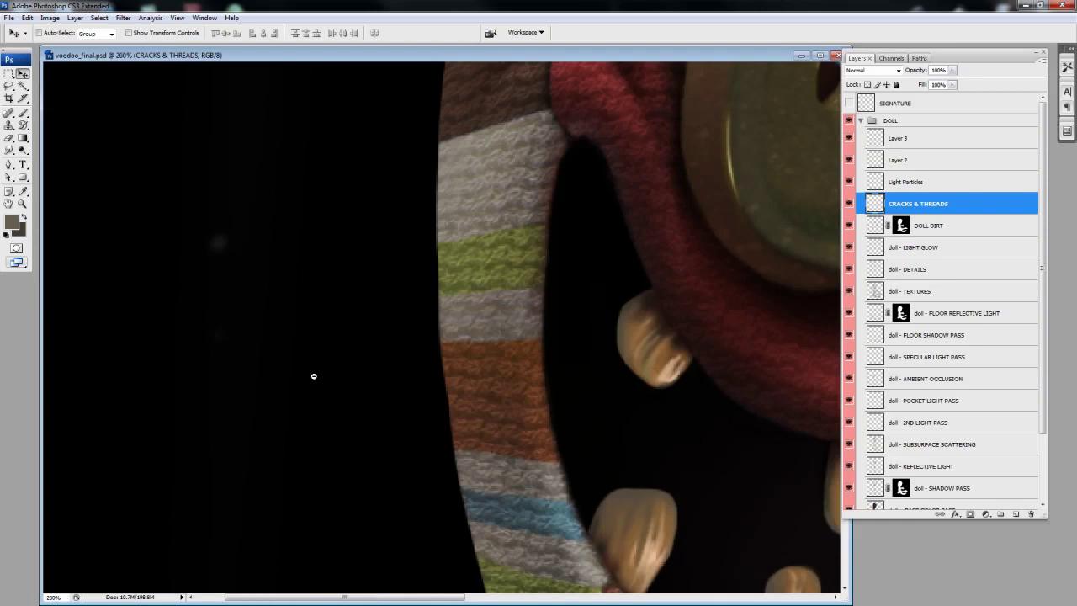
{"action": "key", "text": "ctrl+minus"}
{"action": "key", "text": "ctrl+minus"}
{"action": "key", "text": "ctrl+minus"}
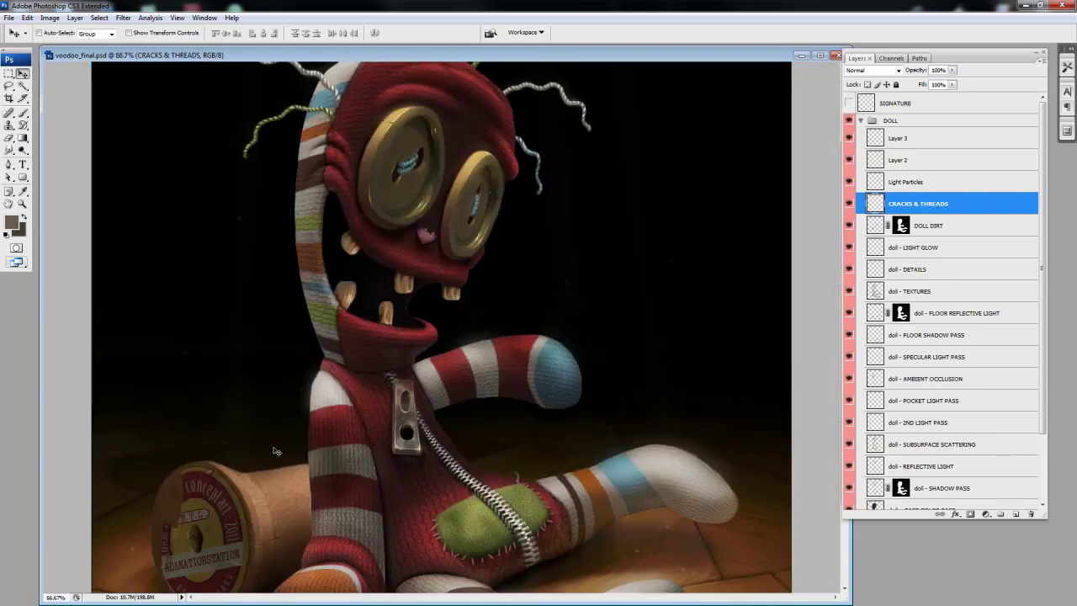
{"action": "key", "text": "ctrl+minus"}
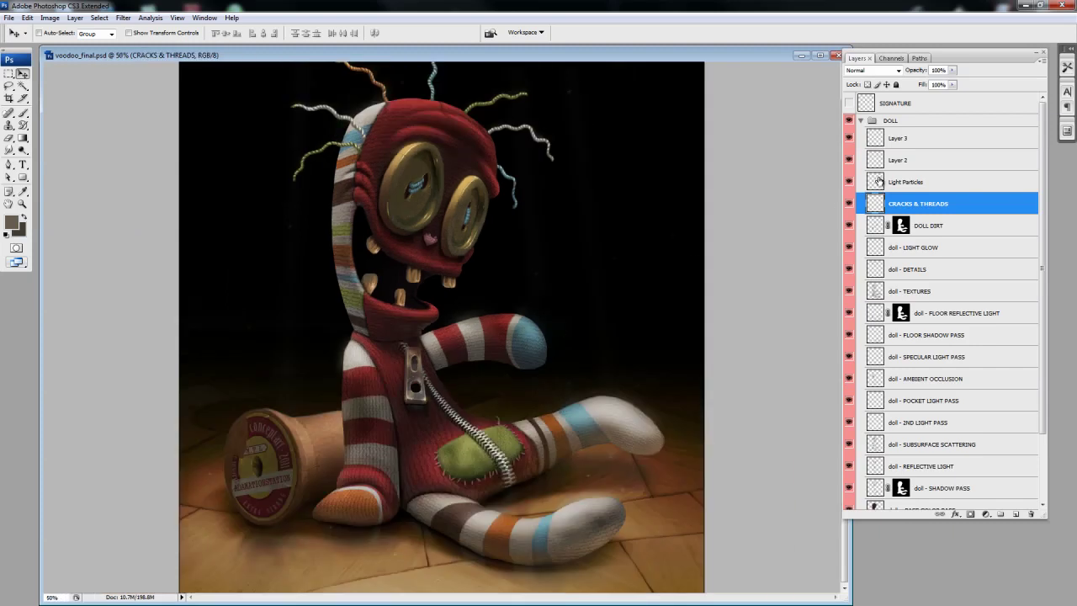
{"action": "left_click", "coordinate": [861, 121]}
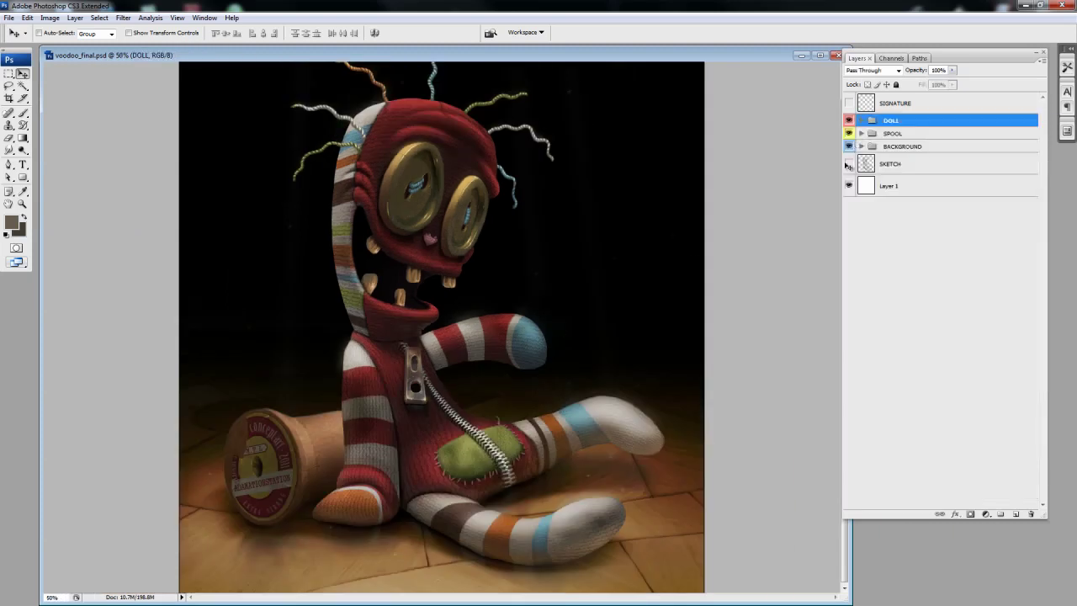
Step: Show and select the SIGNATURE layer, sampling the arm stripe's teal as the brush colour
{"action": "left_click", "coordinate": [849, 103]}
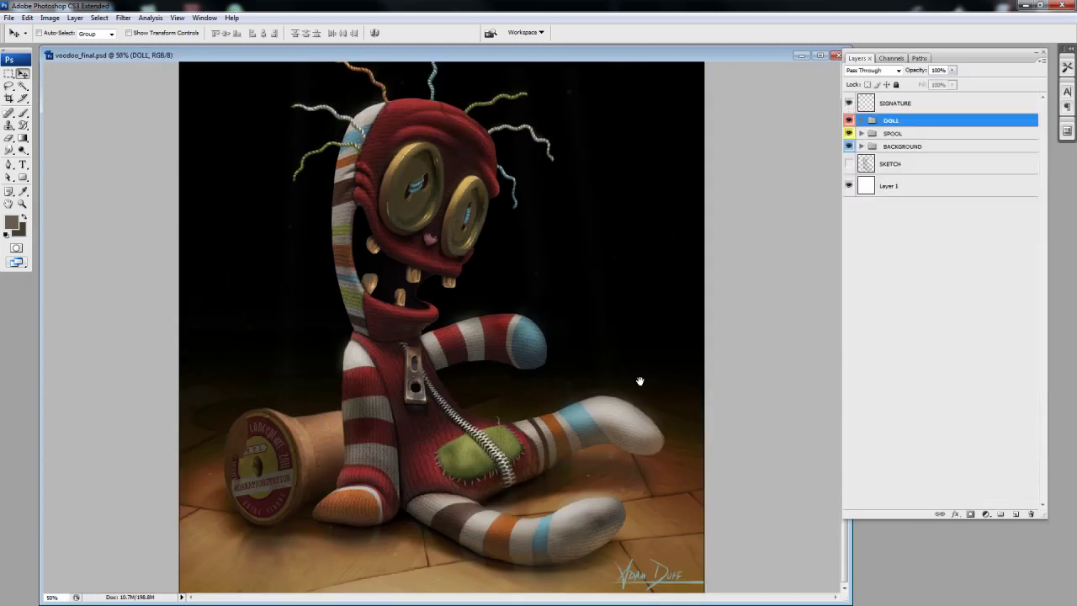
{"action": "key", "text": "b"}
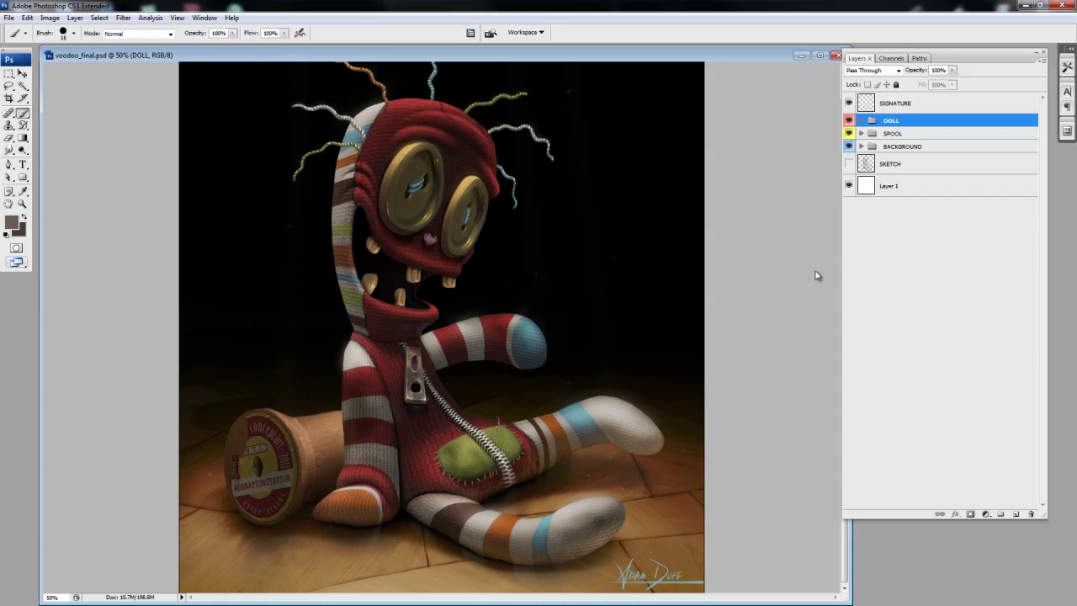
{"action": "left_click", "coordinate": [872, 107]}
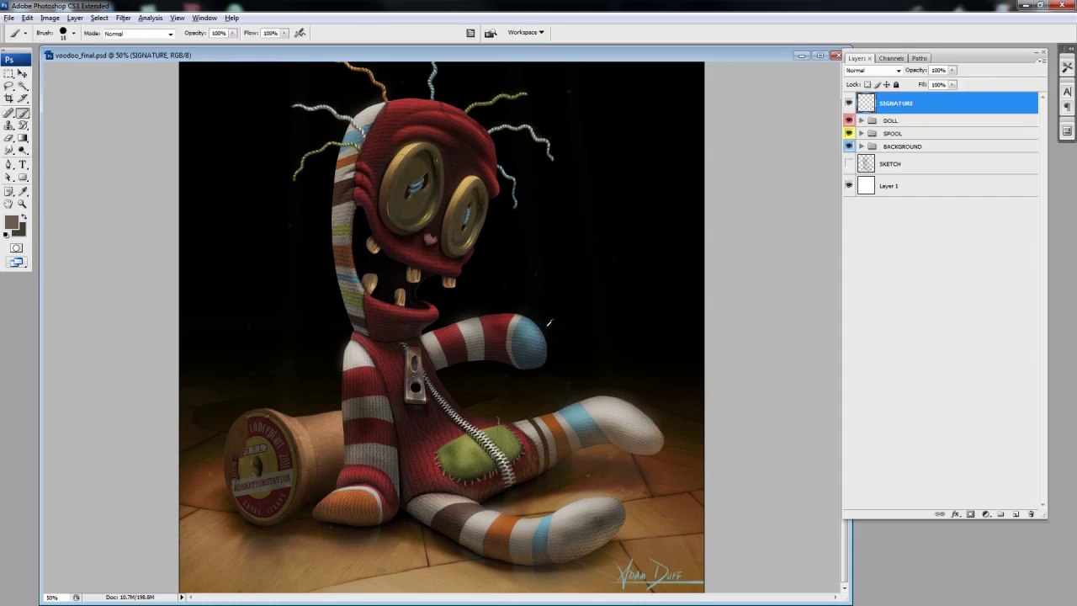
{"action": "left_click", "coordinate": [534, 327], "text": "alt"}
Step: Paint trial teal signature strokes on the canvas, then undo them
{"action": "mouse_move", "coordinate": [533, 279]}
{"action": "left_mouse_down"}
{"action": "mouse_move", "coordinate": [589, 167]}
{"action": "mouse_move", "coordinate": [498, 220]}
{"action": "mouse_move", "coordinate": [491, 251]}
{"action": "left_mouse_up"}
{"action": "left_click_drag", "start_coordinate": [594, 256], "coordinate": [704, 266]}
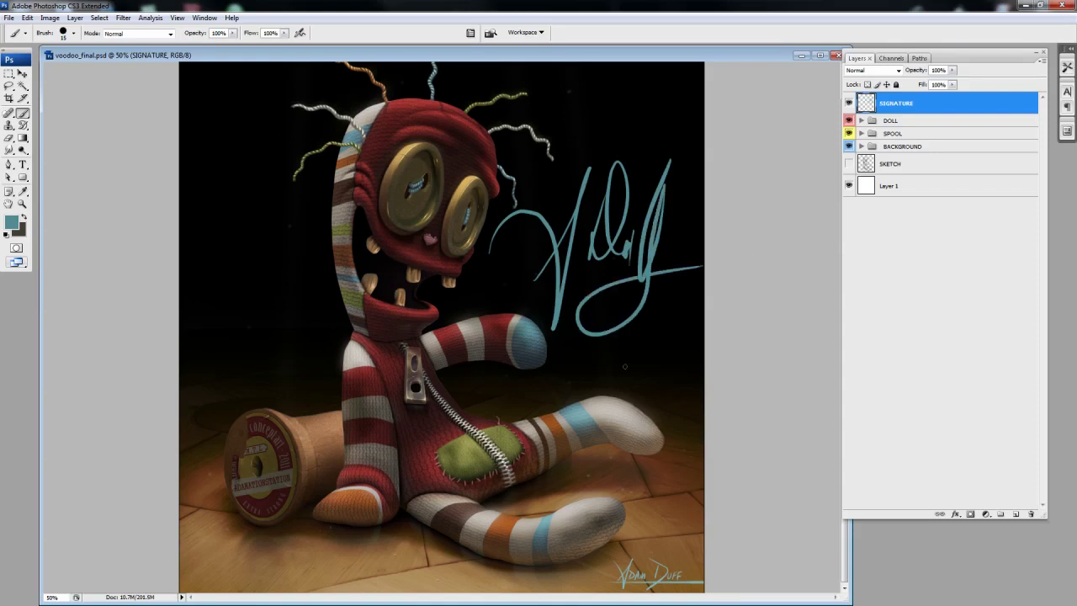
{"action": "key", "text": "ctrl+alt+z"}
{"action": "key", "text": "ctrl+alt+z"}
{"action": "key", "text": "ctrl+alt+z"}
{"action": "key", "text": "ctrl+alt+z"}
{"action": "key", "text": "ctrl+alt+z"}
{"action": "key", "text": "ctrl+alt+z"}
{"action": "key", "text": "ctrl+alt+z"}
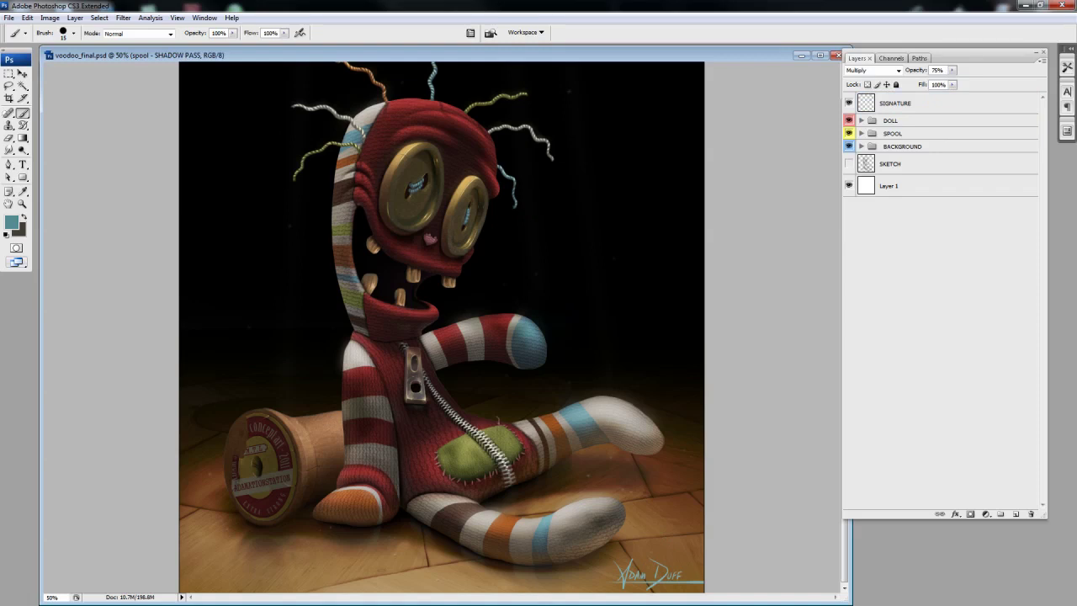
Step: Sample the lighter blue-grey from the doll's leg stripe as the foreground colour
{"action": "left_click", "coordinate": [586, 411], "text": "alt"}
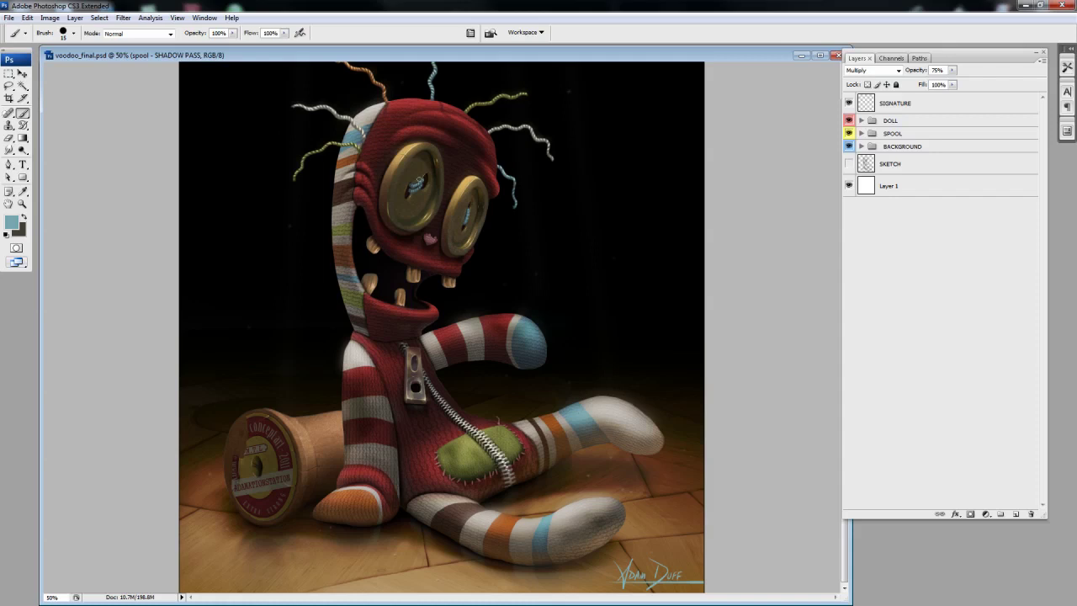